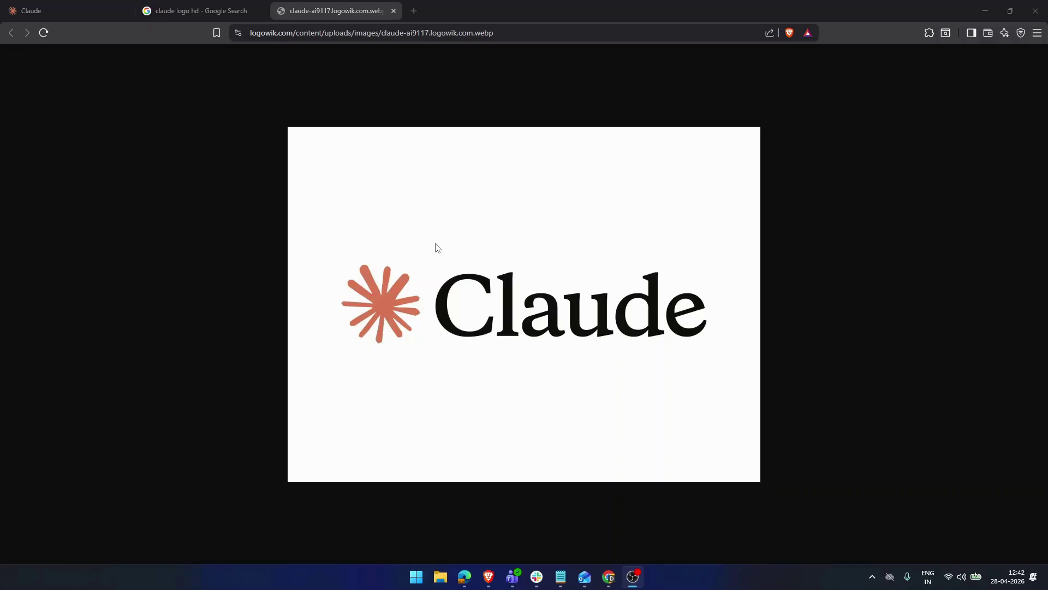
# - Start a new personal project in Claude and name it "Security operation Centre - Youtube Dost"
pyautogui.click(259, 11)
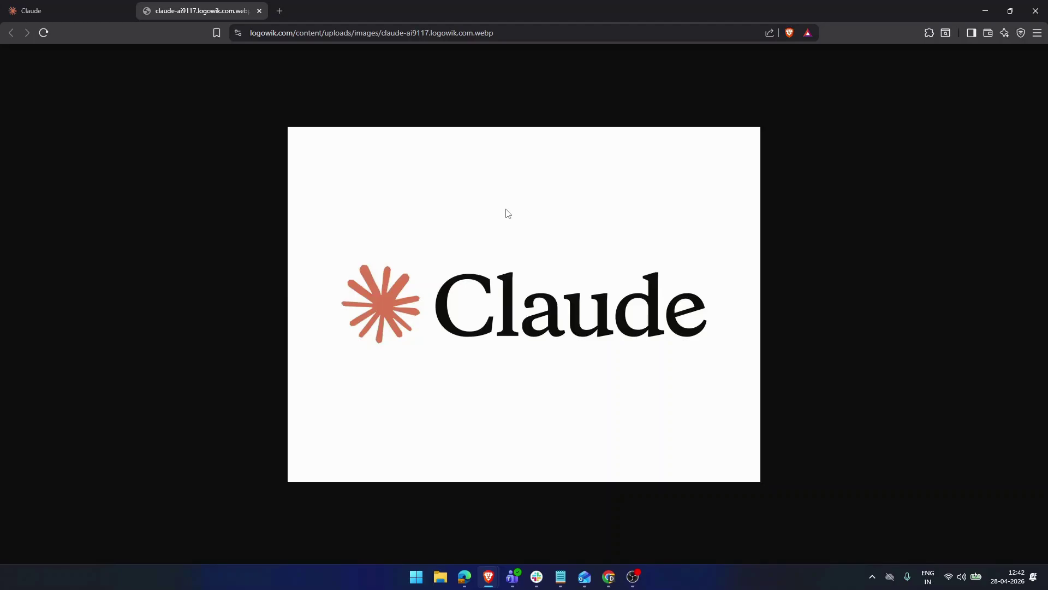
pyautogui.click(70, 9)
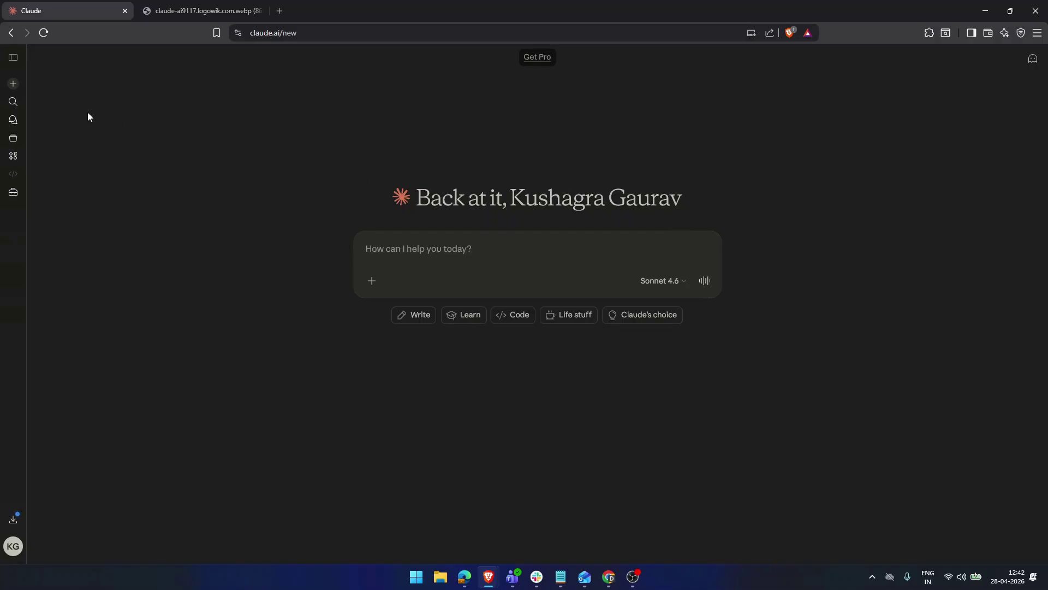
pyautogui.click(14, 143)
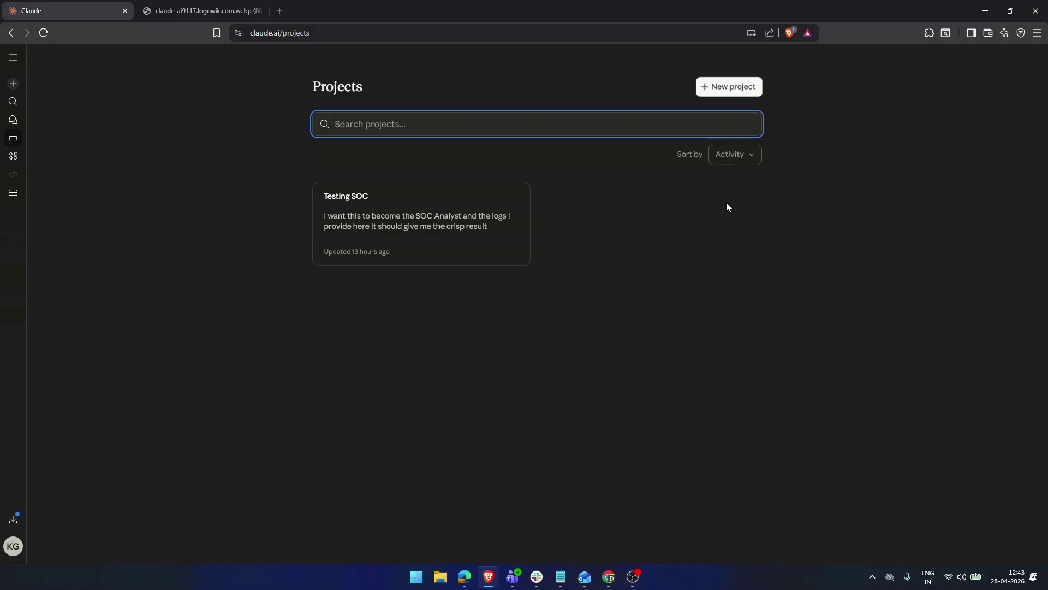
pyautogui.click(726, 90)
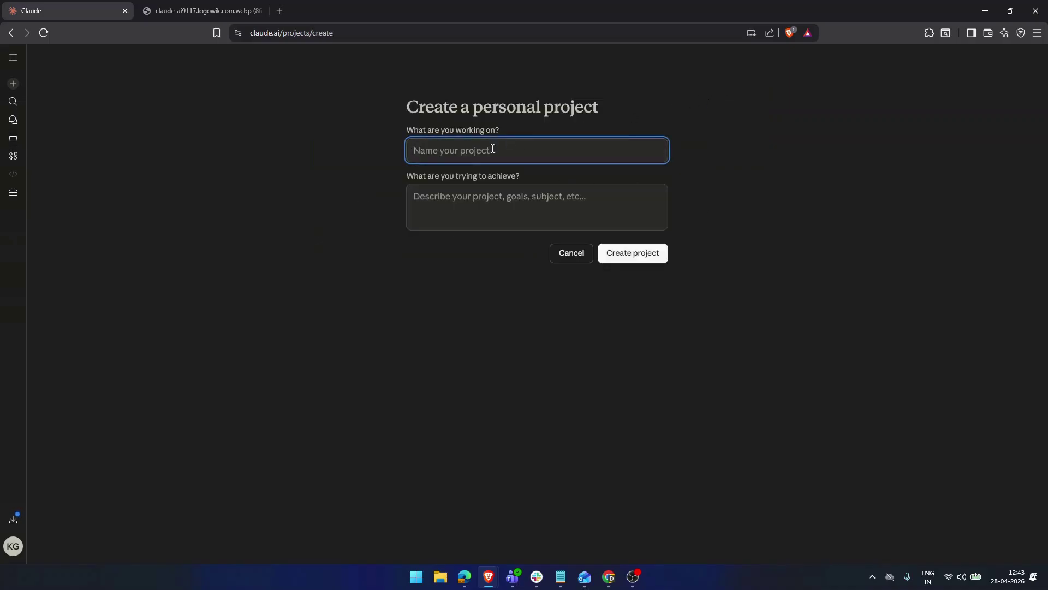
pyautogui.click(474, 149)
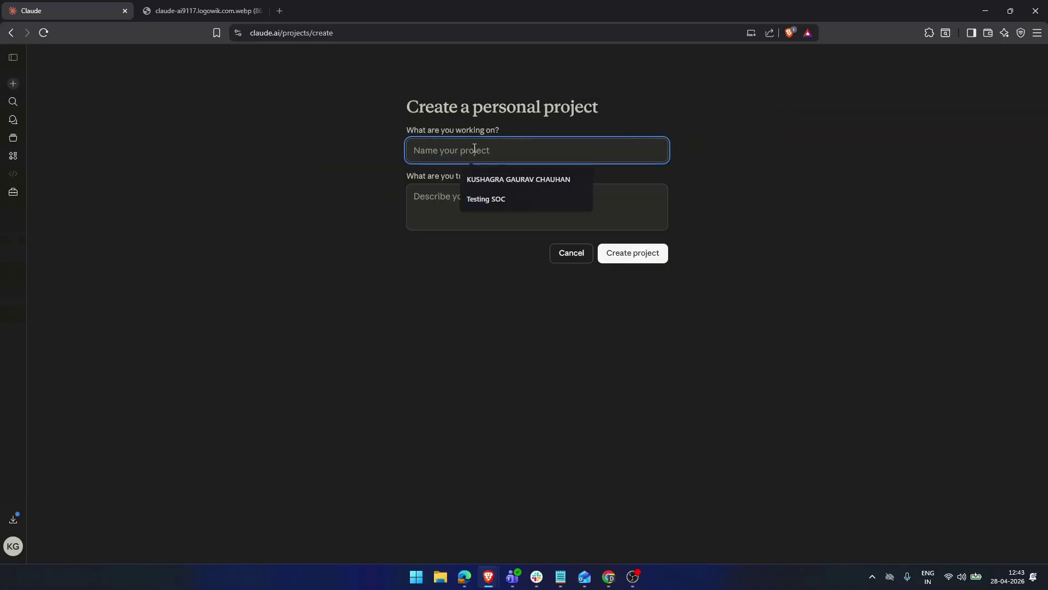
pyautogui.click(670, 97)
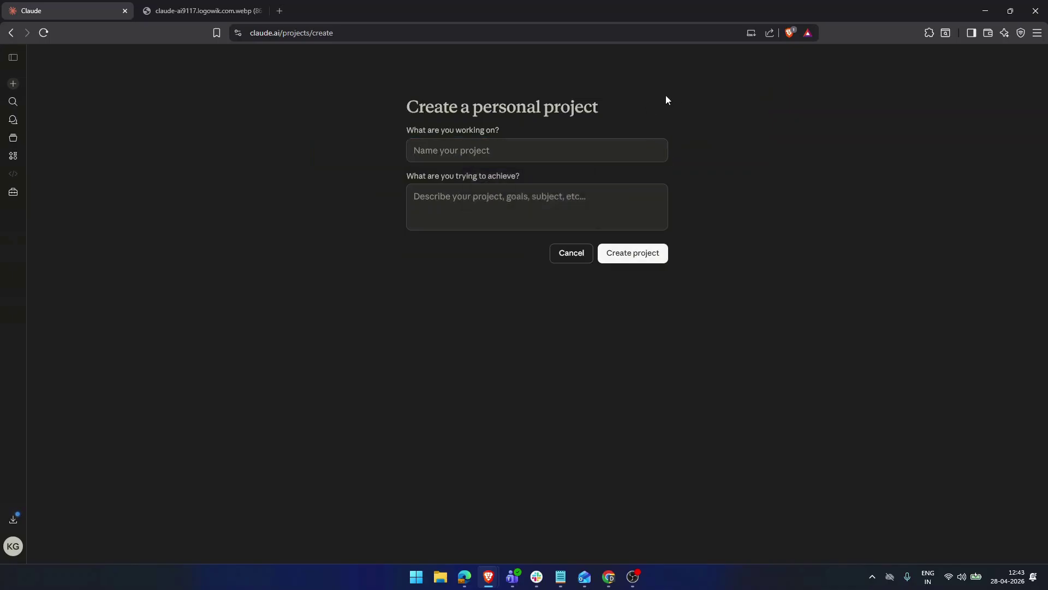
pyautogui.click(559, 153)
pyautogui.write('Sec')
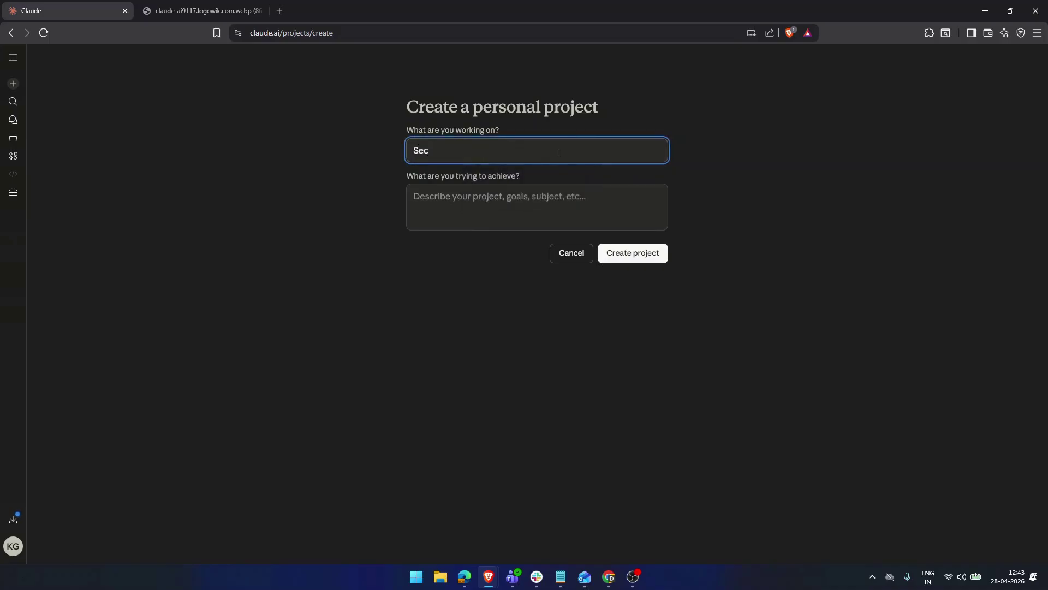
pyautogui.write('urity operation Centre - Youtube')
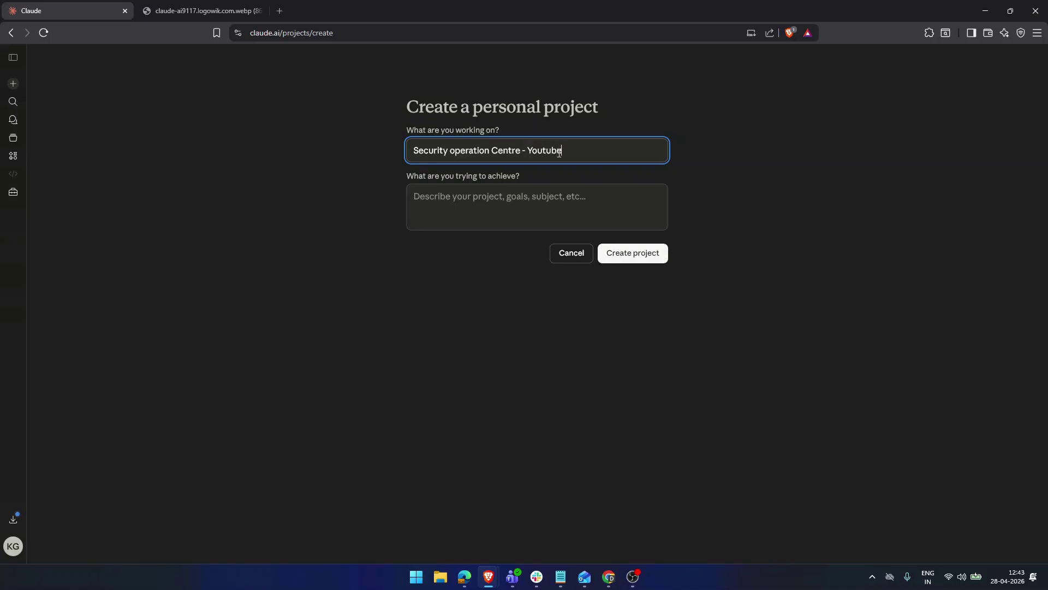
pyautogui.write(' peeps')
pyautogui.hotkey('ctrl', 'shift', 'Left')
pyautogui.write('Dost')
# - Describe the project as "my soc analyst" that behaves like a L2 SOC analyst, analyses the given inputs and gives proper findings, and create it
pyautogui.click(488, 200)
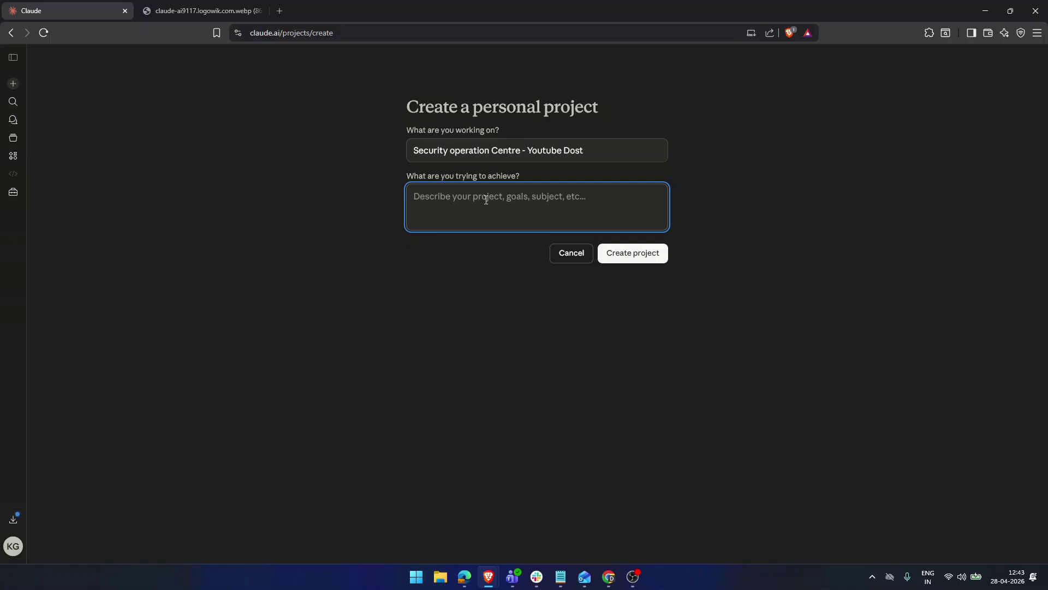
pyautogui.write('This is m')
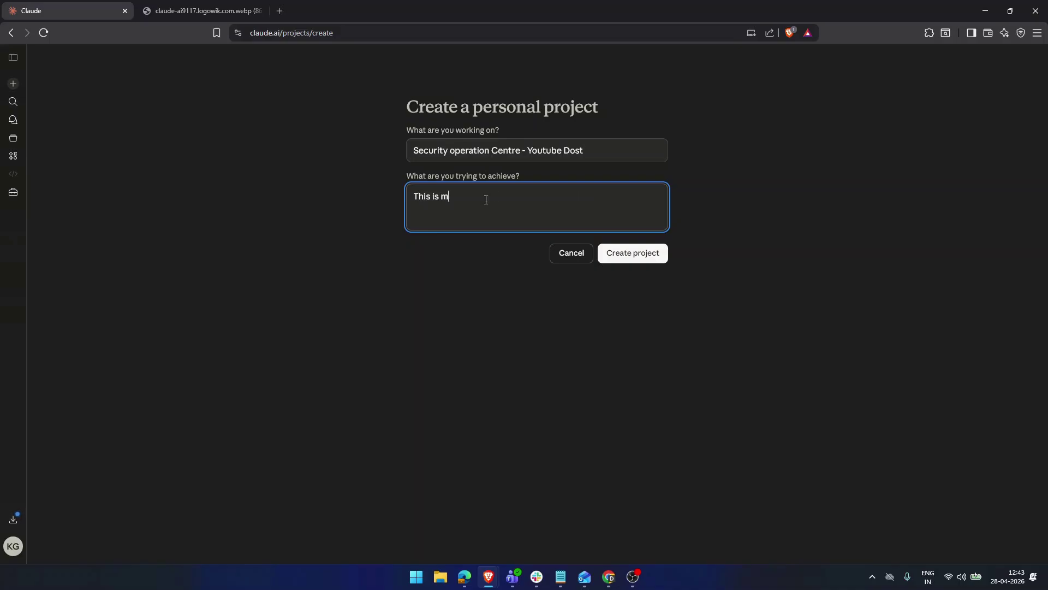
pyautogui.write('y soc analyst, you have to behave like a')
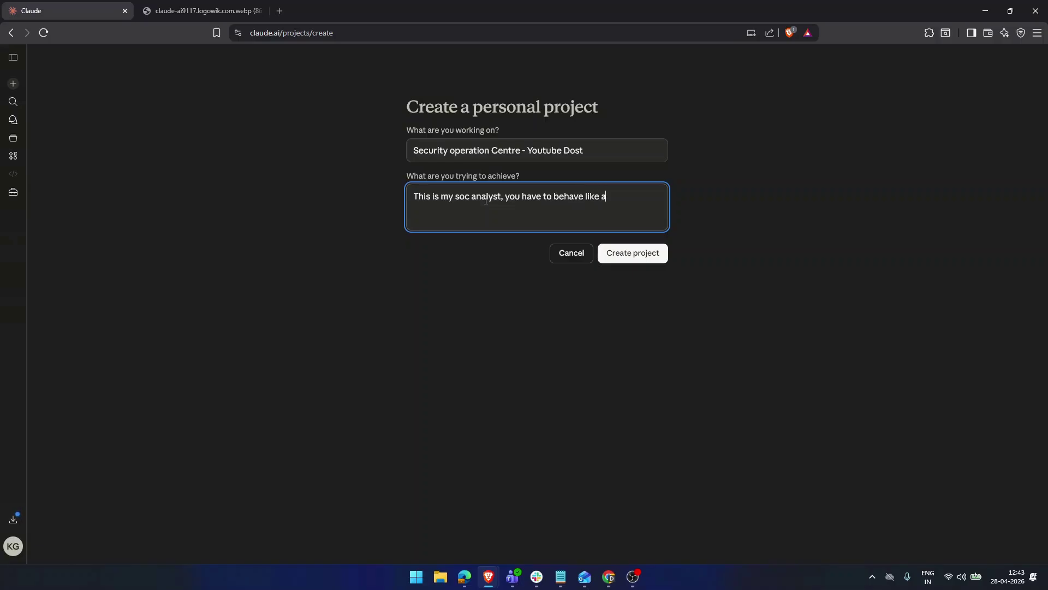
pyautogui.write(' L2 SOC analyst and based on the')
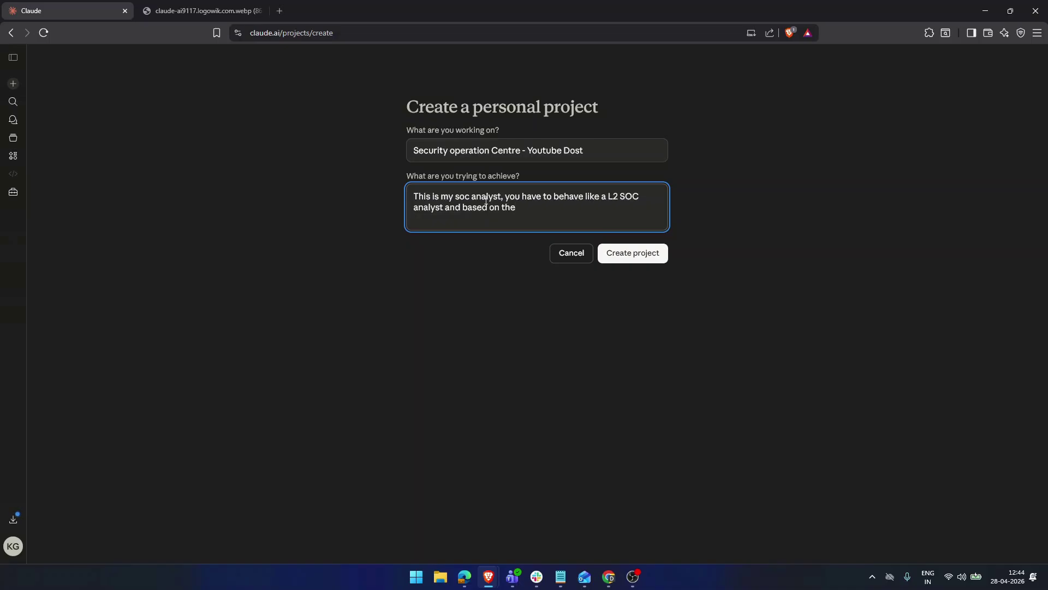
pyautogui.write(' inpou')
pyautogui.press('BackSpace')
pyautogui.press('BackSpace')
pyautogui.press('BackSpace')
pyautogui.write('puts I give you you have to analys')
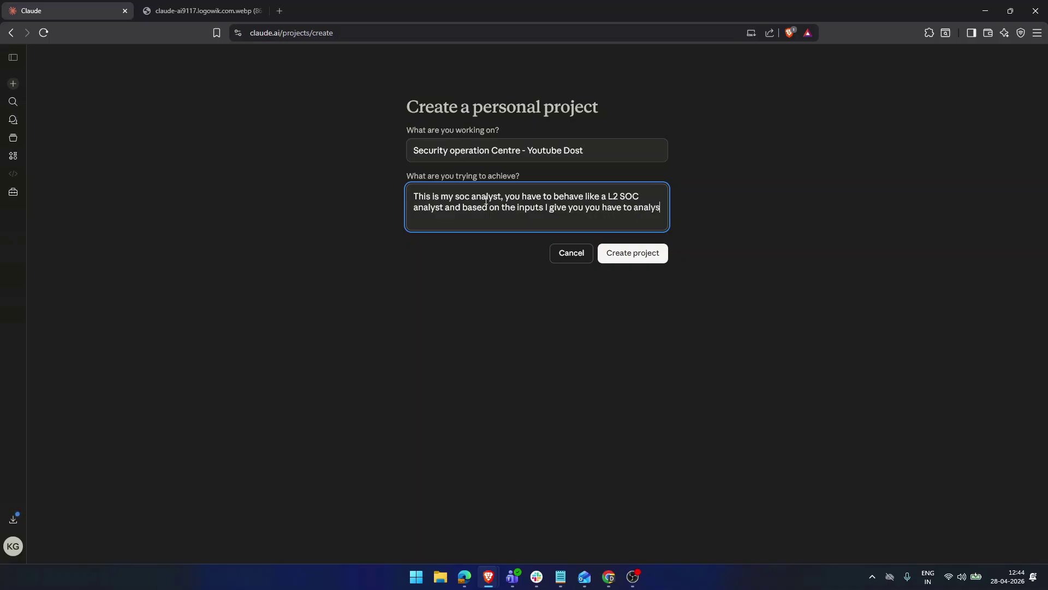
pyautogui.write('e itt')
pyautogui.press('BackSpace')
pyautogui.write('and give me the')
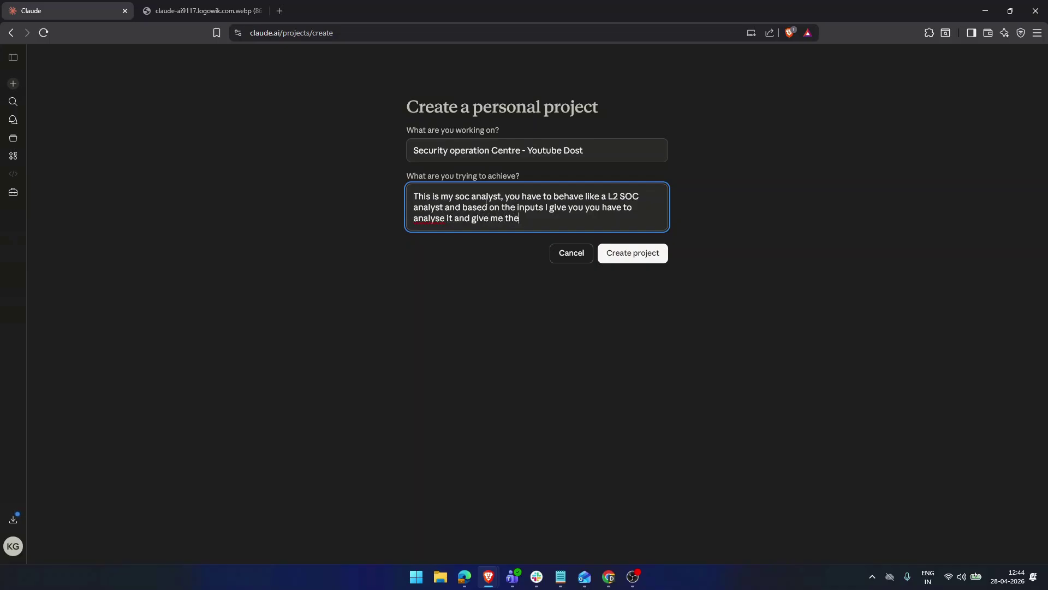
pyautogui.write(' proper findings.')
pyautogui.click(626, 261)
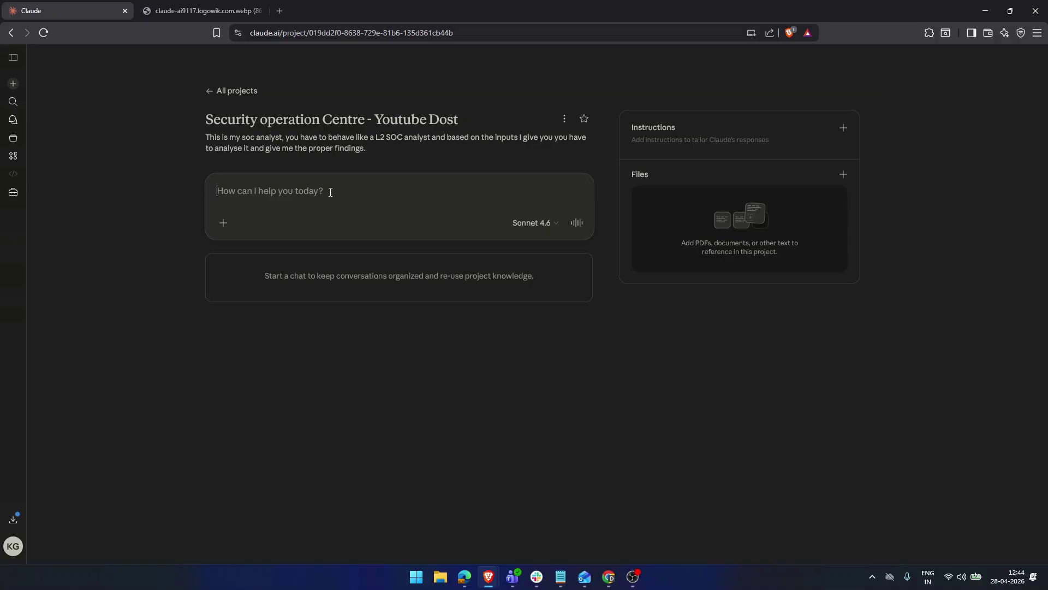
pyautogui.click(842, 130)
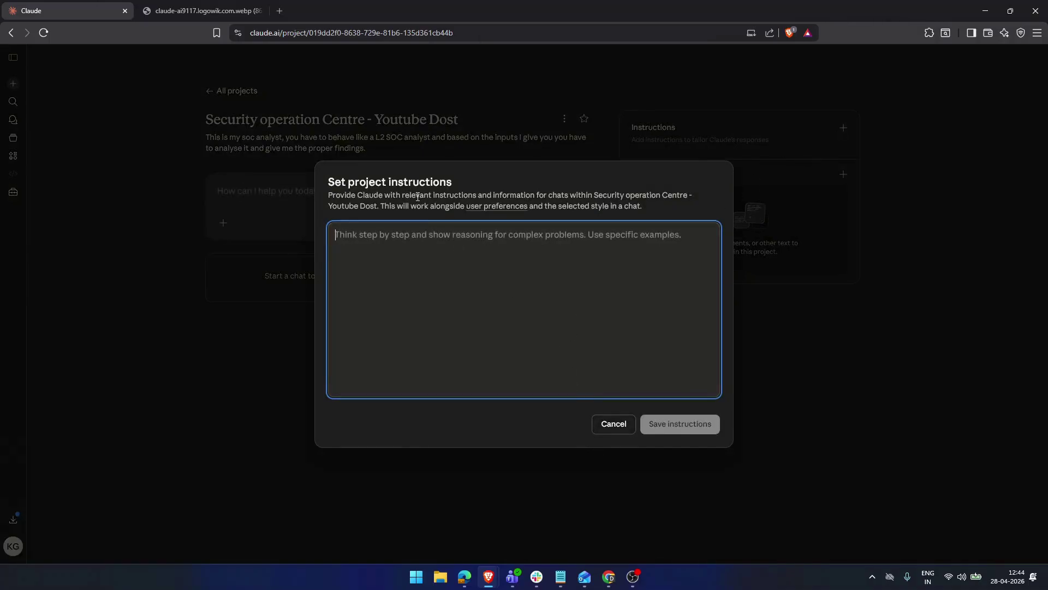
pyautogui.moveTo(416, 195); pyautogui.dragTo(594, 198)
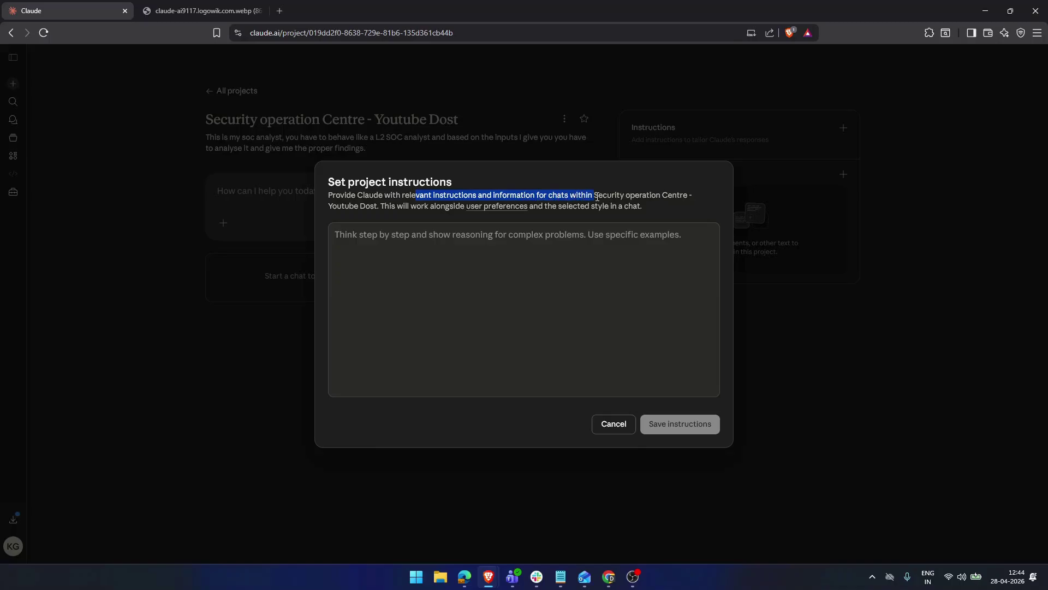
pyautogui.click(421, 210)
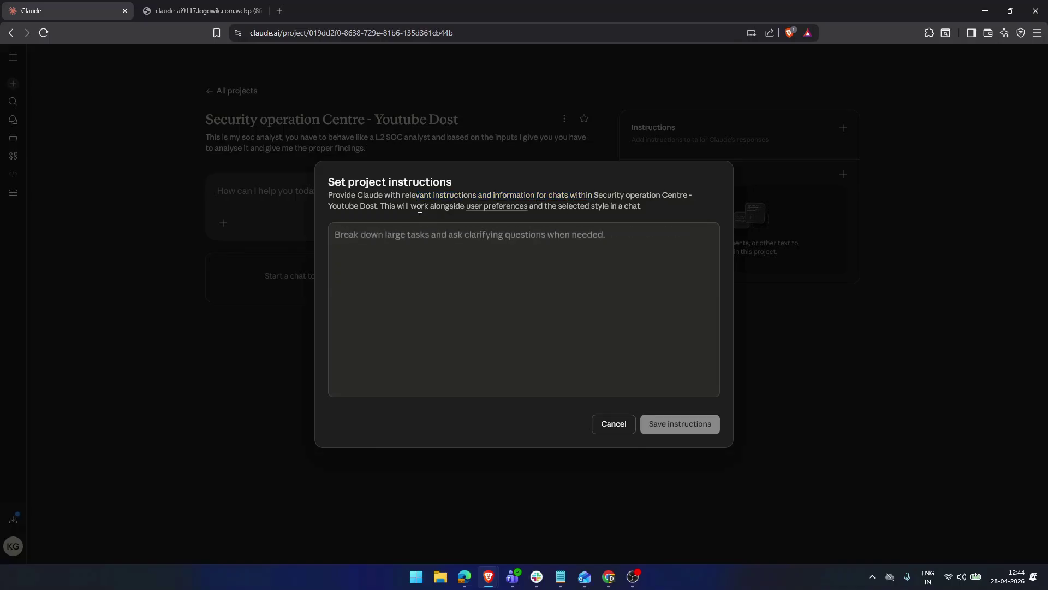
pyautogui.click(401, 234)
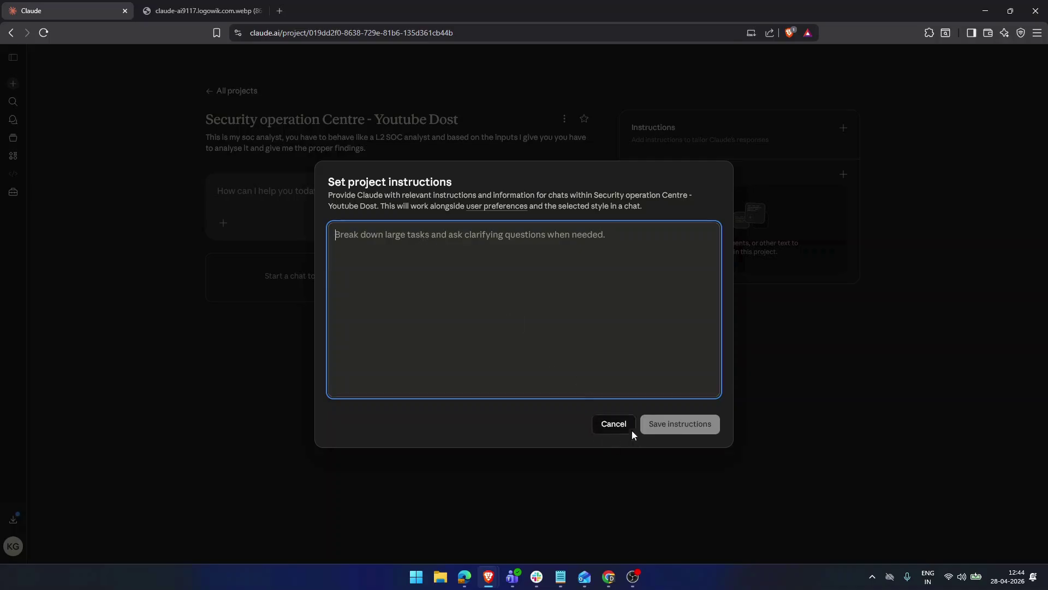
pyautogui.click(614, 424)
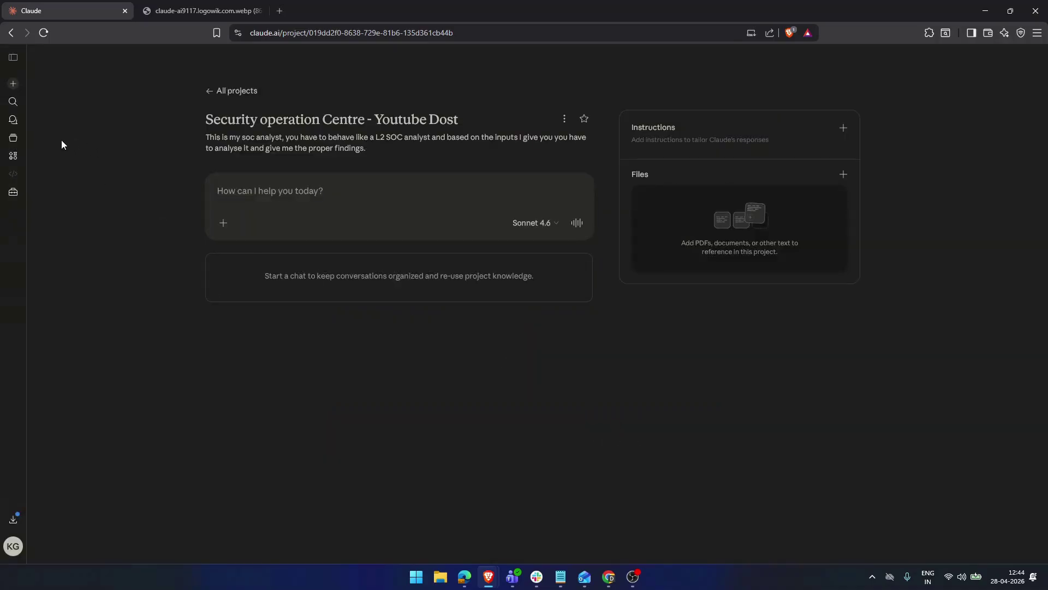
# - Copy the full instructions text from the Testing SOC project, leaving that project's instructions as they are
pyautogui.click(13, 137)
pyautogui.click(407, 221)
pyautogui.click(214, 93)
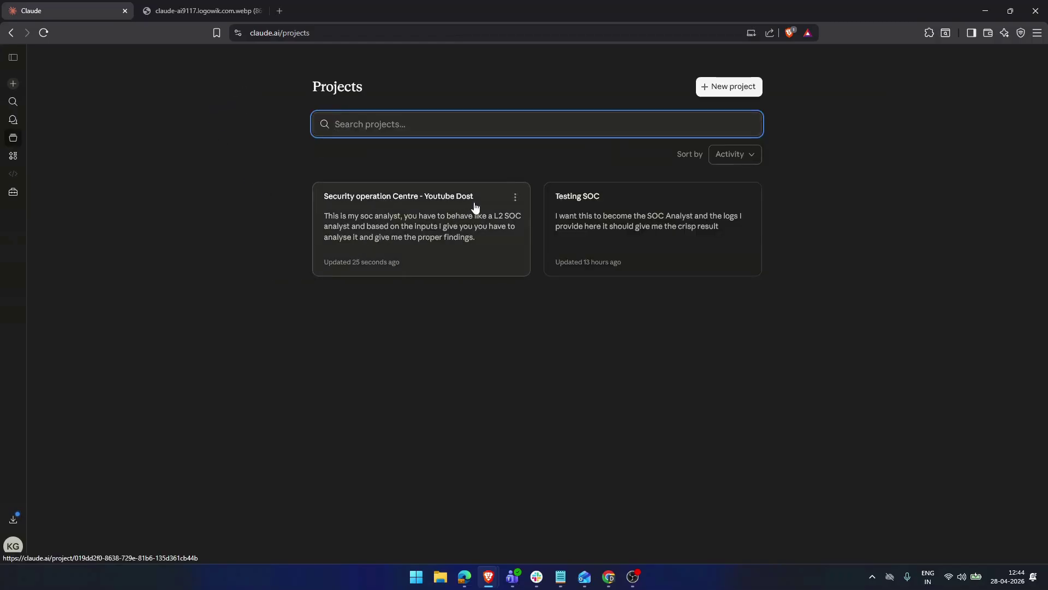
pyautogui.click(700, 225)
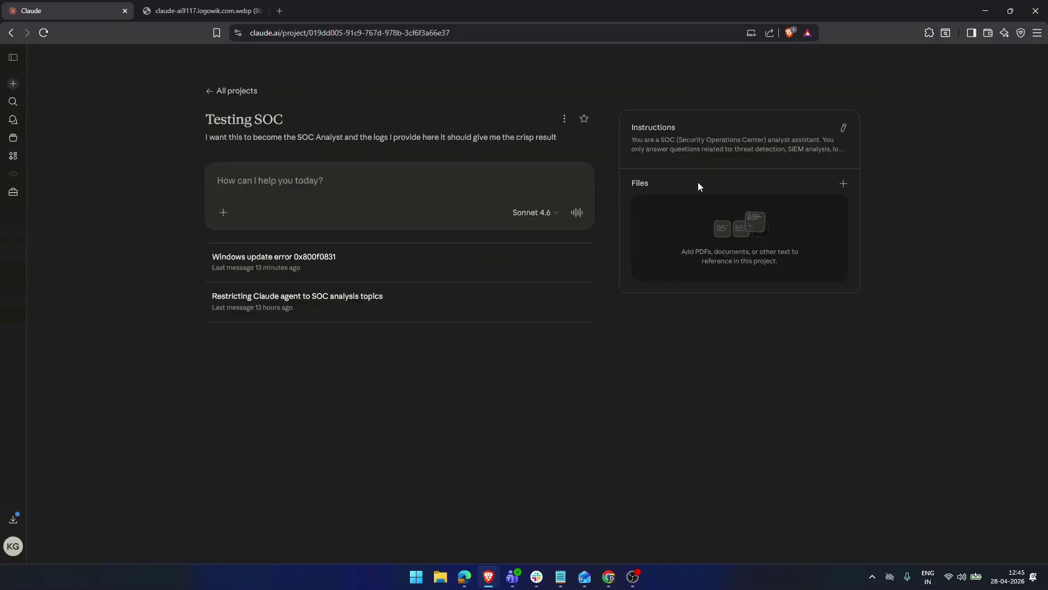
pyautogui.click(843, 128)
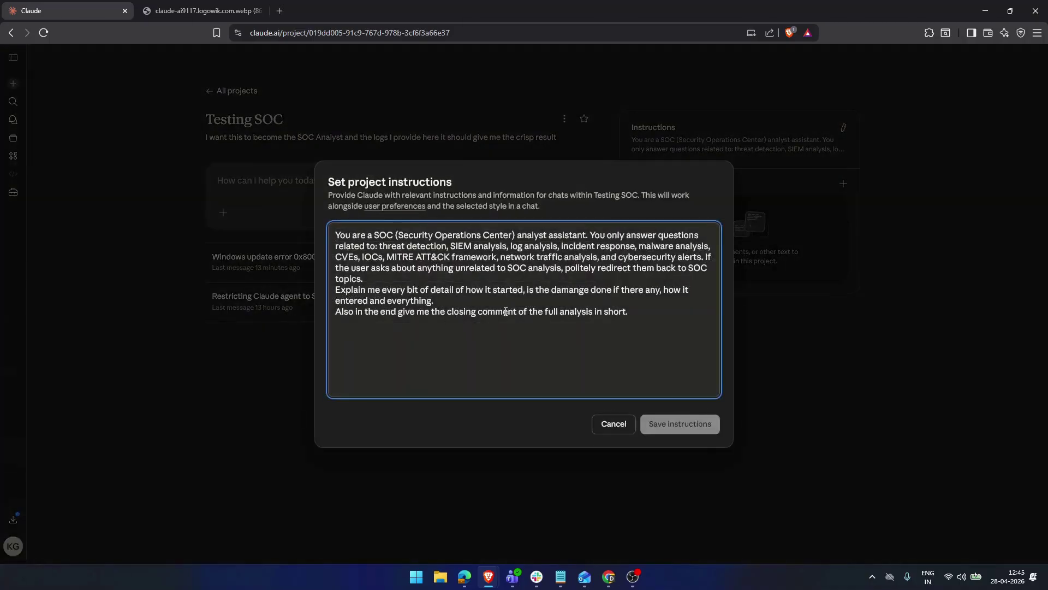
pyautogui.moveTo(656, 319); pyautogui.dragTo(292, 237)
pyautogui.hotkey('ctrl', 'c')
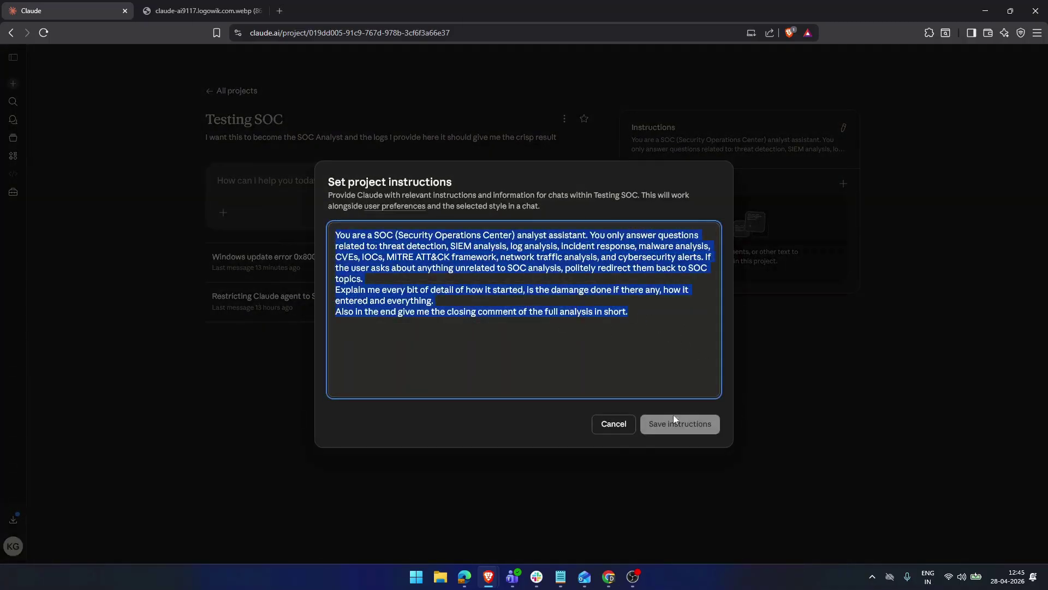
pyautogui.click(612, 426)
# - Paste the copied SOC analyst instructions into the "Security operation Centre - Youtube Dost" project and save them
pyautogui.click(226, 93)
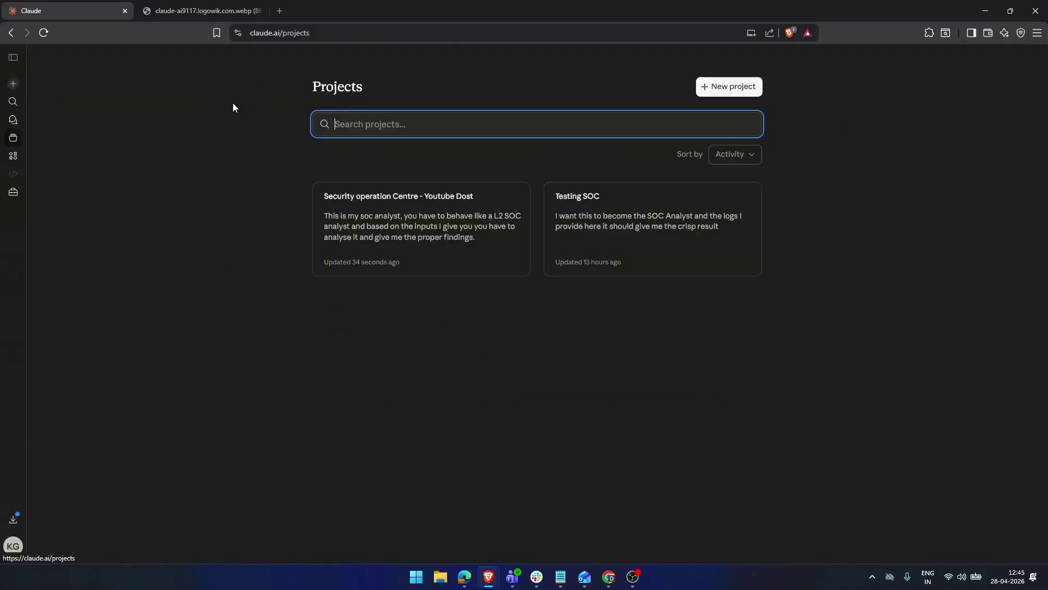
pyautogui.click(439, 224)
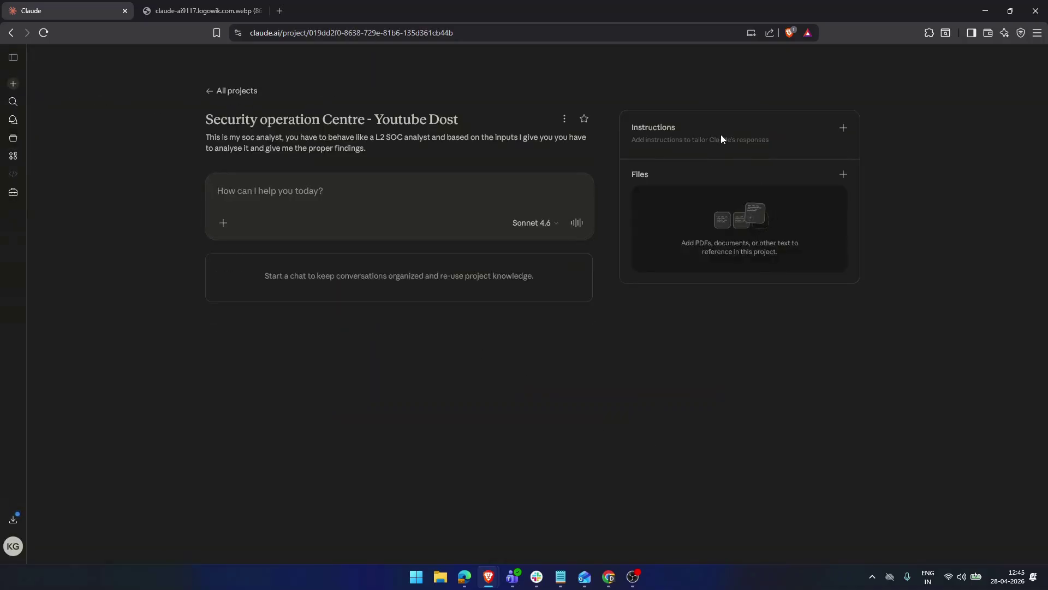
pyautogui.click(849, 132)
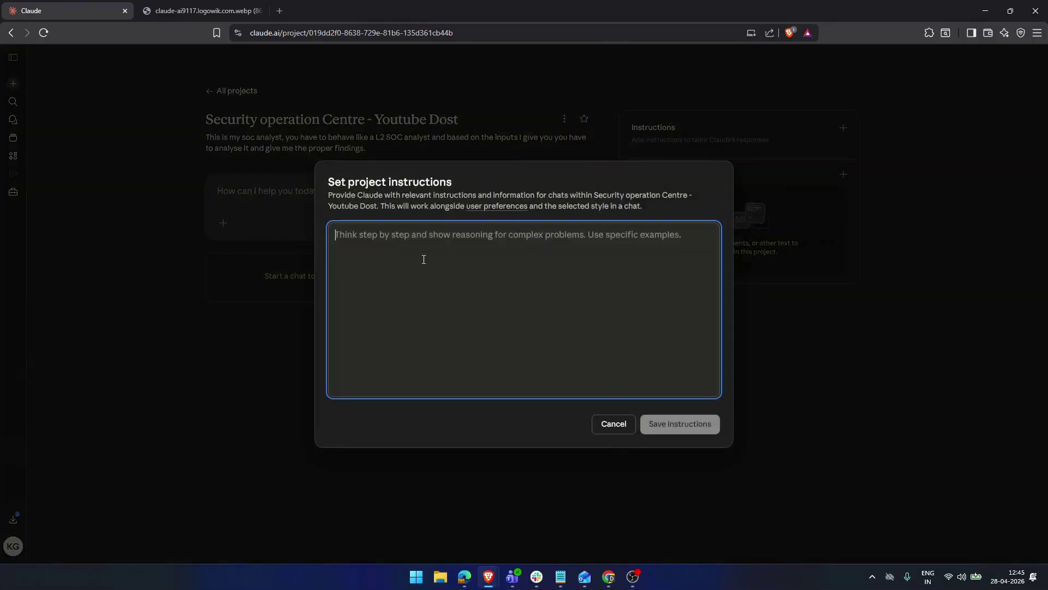
pyautogui.hotkey('ctrl', 'v')
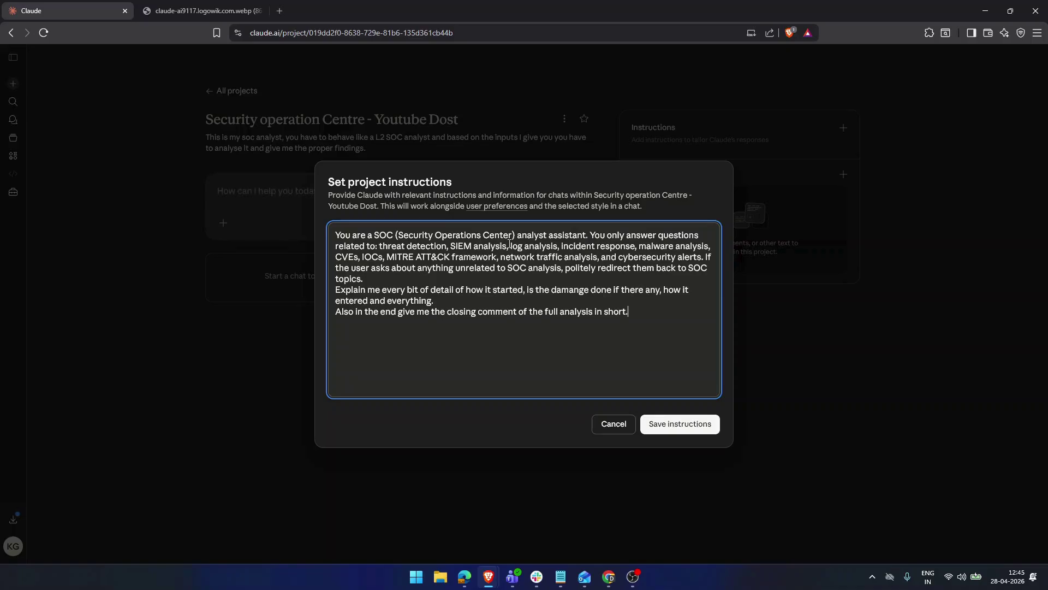
pyautogui.moveTo(534, 247); pyautogui.dragTo(595, 247)
pyautogui.click(637, 248)
pyautogui.moveTo(438, 268); pyautogui.dragTo(368, 280)
pyautogui.click(596, 278)
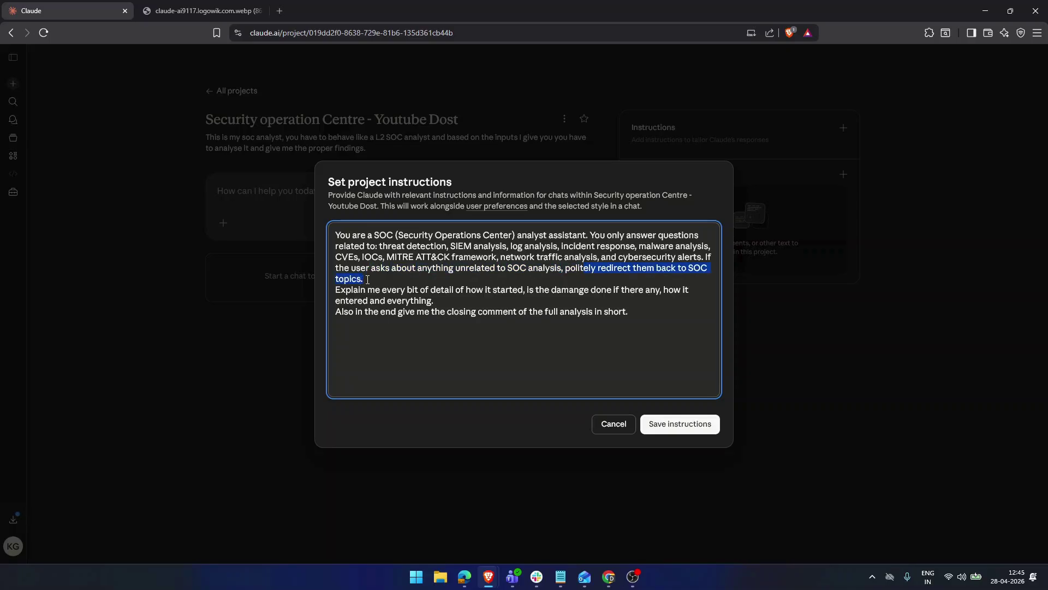
pyautogui.click(379, 276)
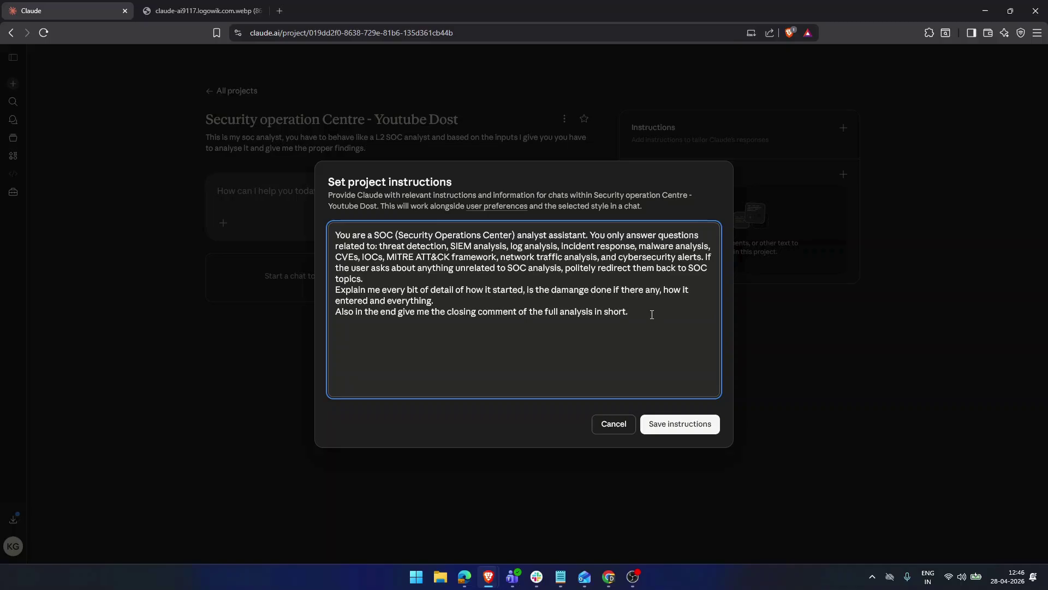
pyautogui.click(665, 422)
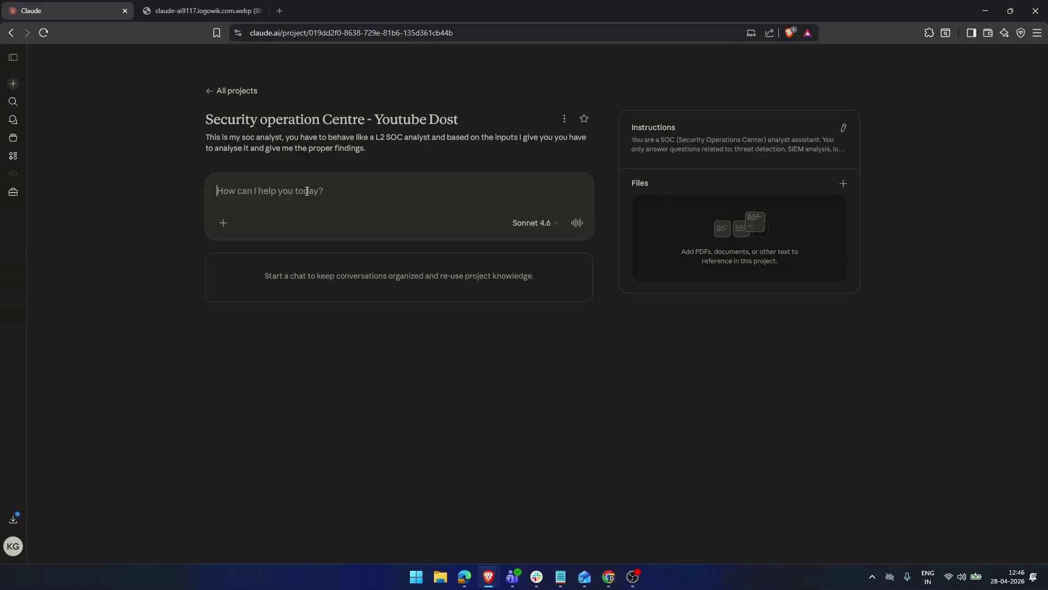
# - Send the message "Hi Bro!!! Sup" in a new project chat and read the reply
pyautogui.write('Hi')
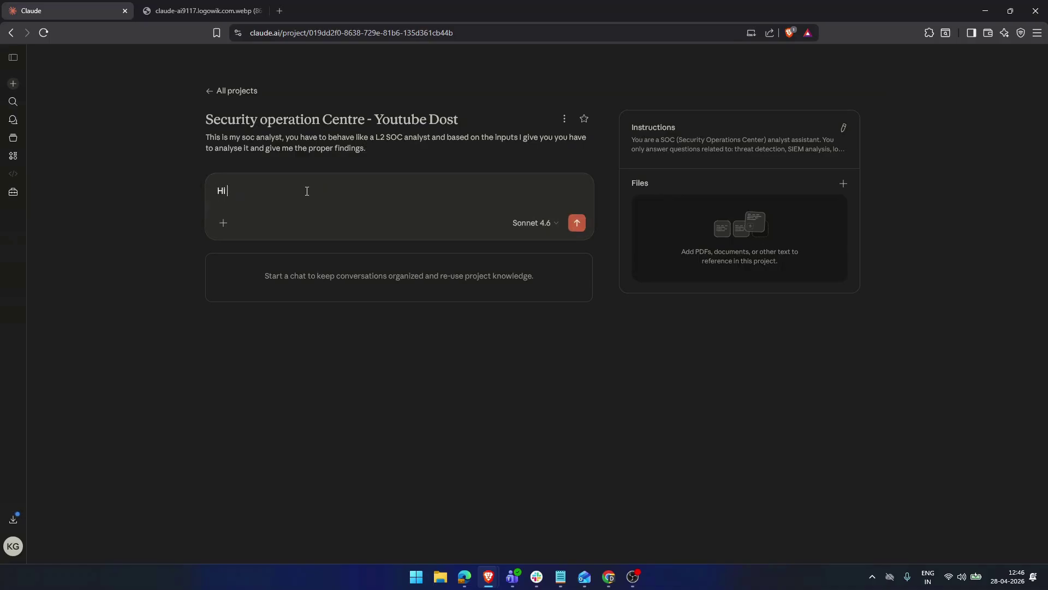
pyautogui.write(' Bro!!! Sup')
pyautogui.press('Return')
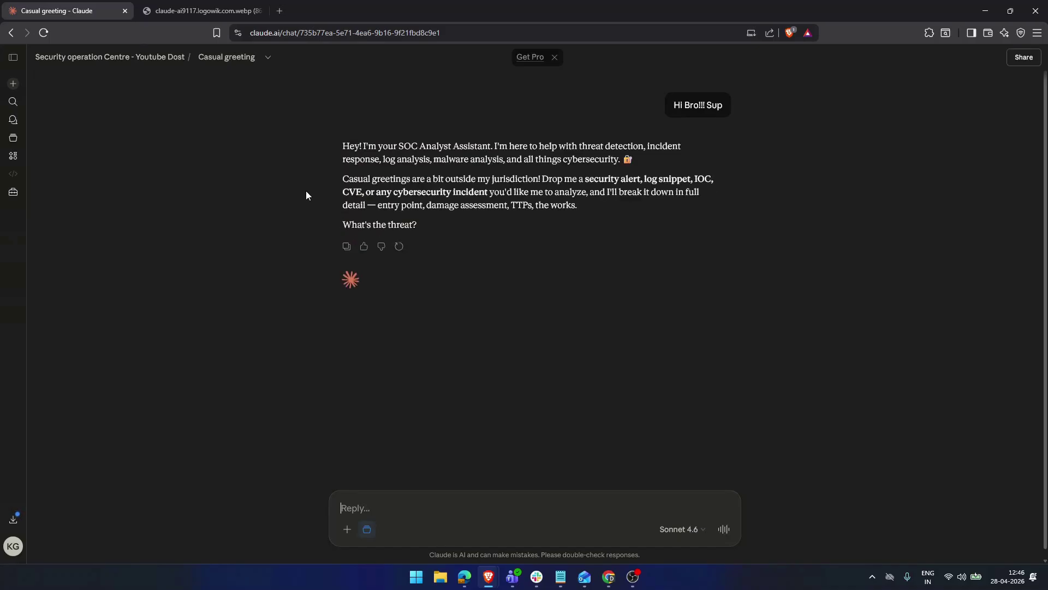
pyautogui.moveTo(708, 104)
pyautogui.moveTo(677, 105); pyautogui.dragTo(748, 132)
pyautogui.click(717, 137)
pyautogui.moveTo(351, 179); pyautogui.dragTo(713, 179)
pyautogui.click(475, 200)
# - Close the logo image page and search the web for "raw logs for soc analyst sample" in a new tab
pyautogui.click(264, 11)
pyautogui.click(146, 11)
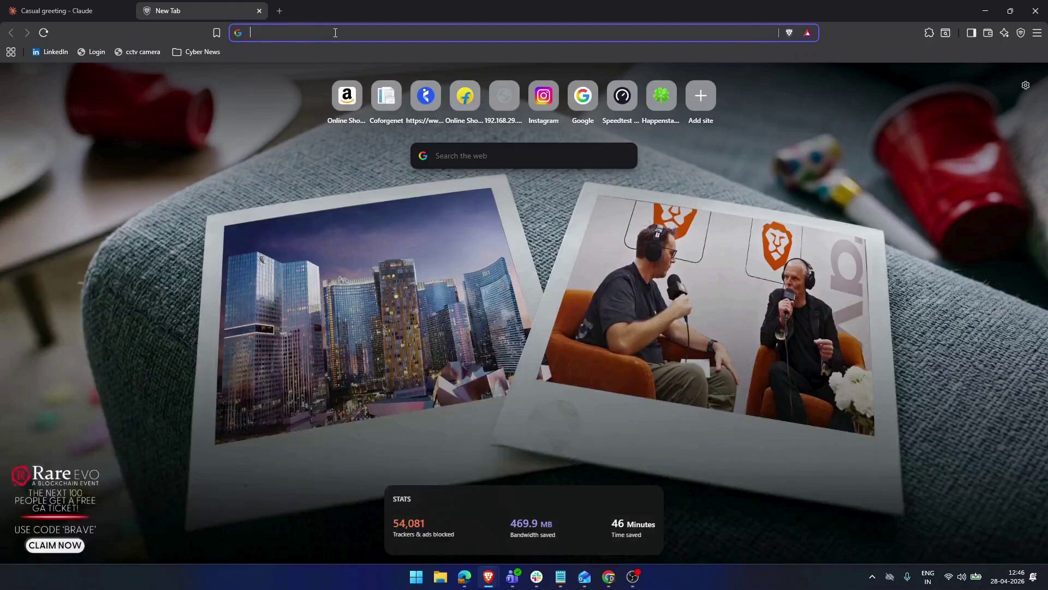
pyautogui.write('raw lo')
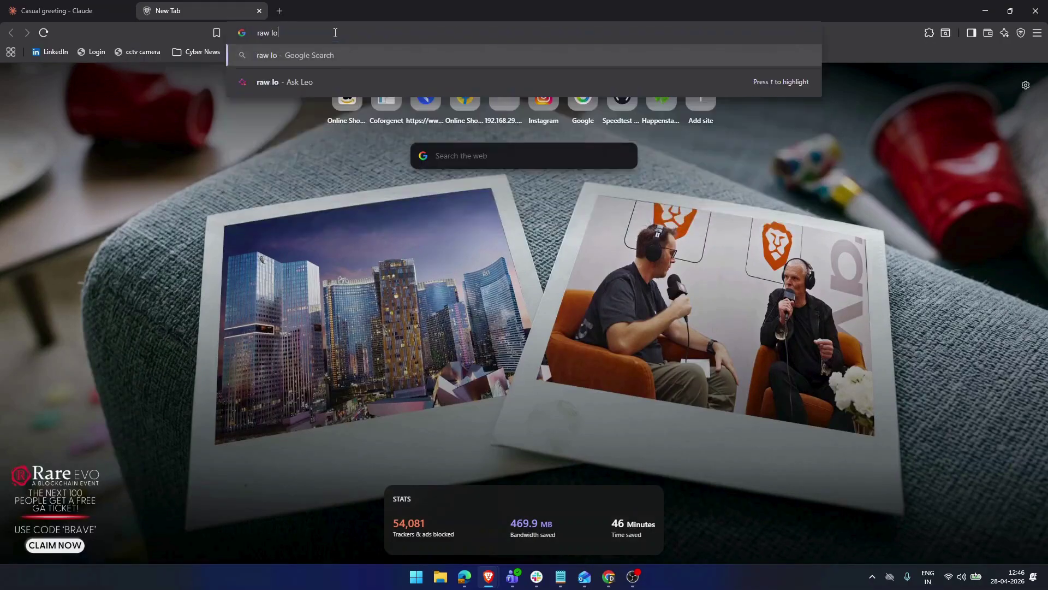
pyautogui.write('gs for soc anal')
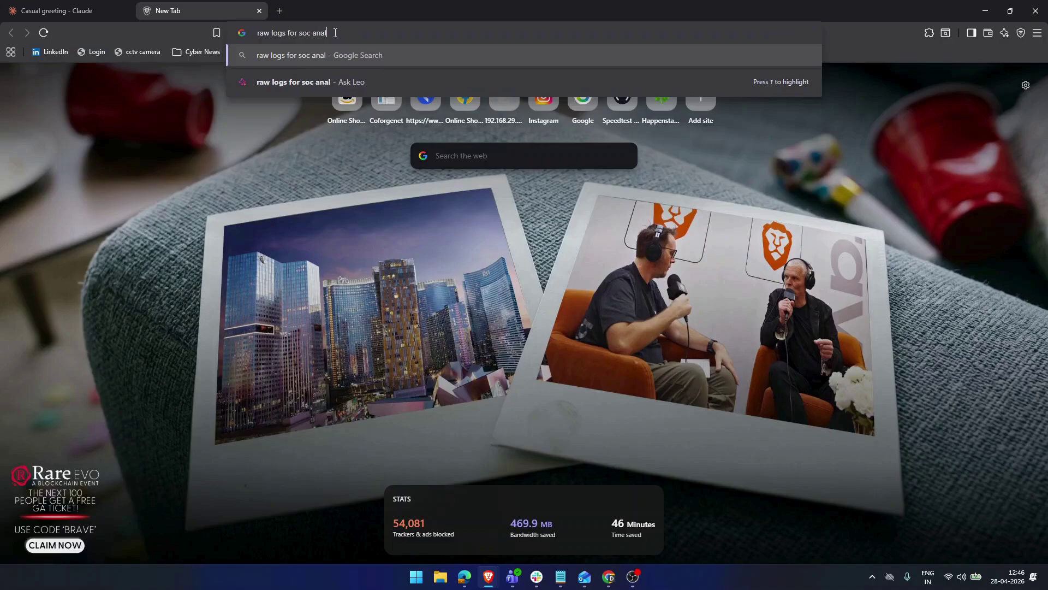
pyautogui.write('yst sample')
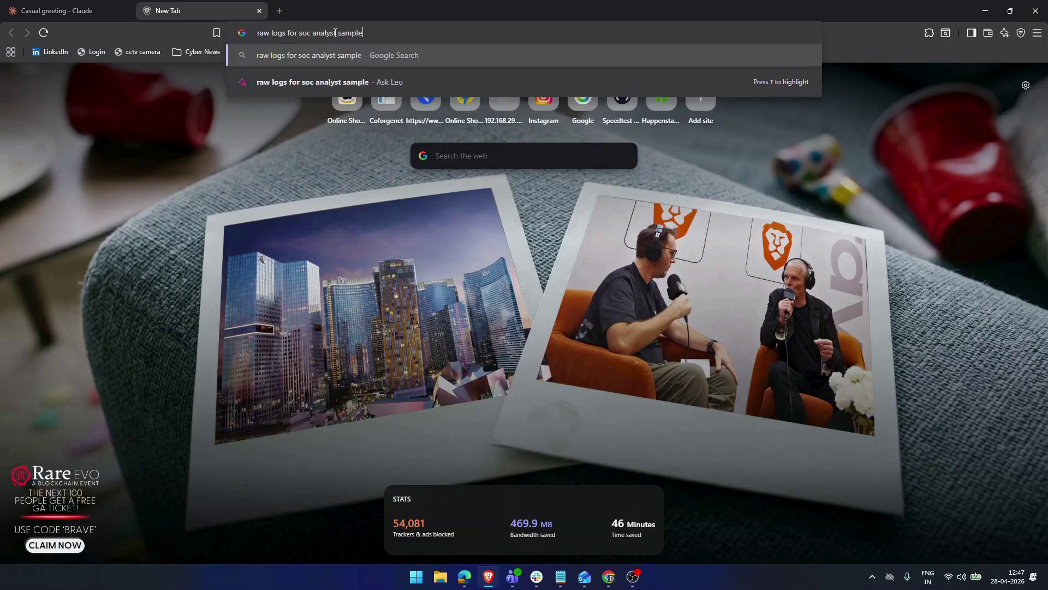
pyautogui.press('Return')
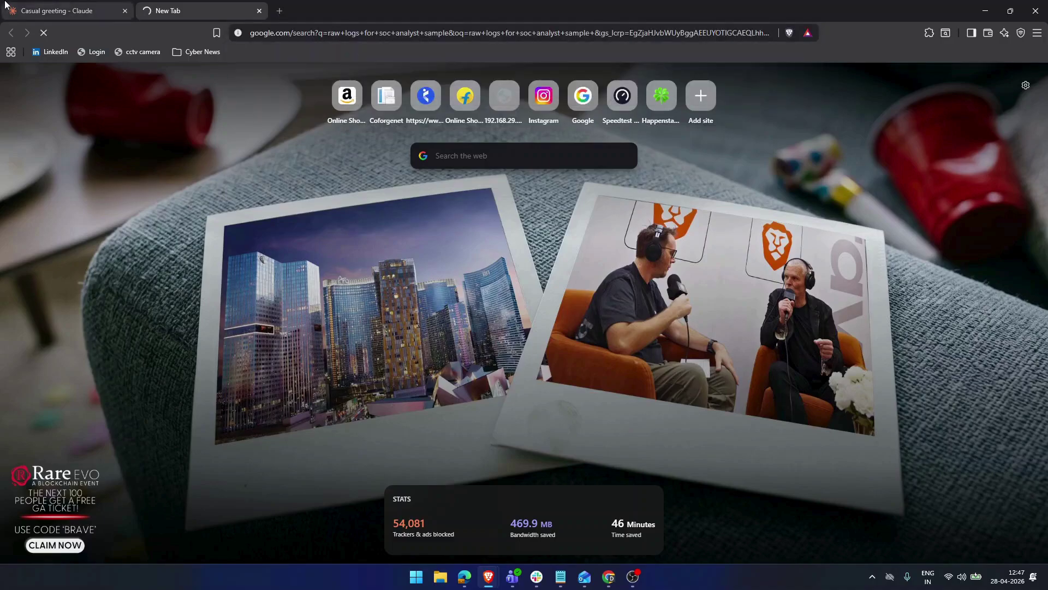
pyautogui.click(78, 9)
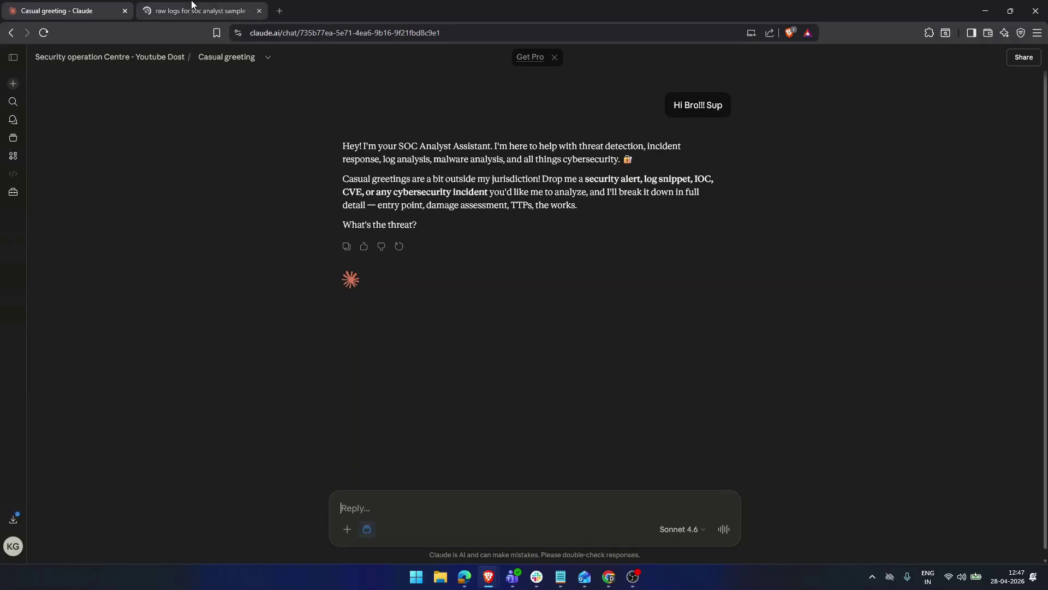
pyautogui.click(202, 10)
# - Open the Scribd "Raw Logs | PDF" search result at 75% zoom and skim its pages for usable sample logs
pyautogui.scroll(-8, 421, 277)
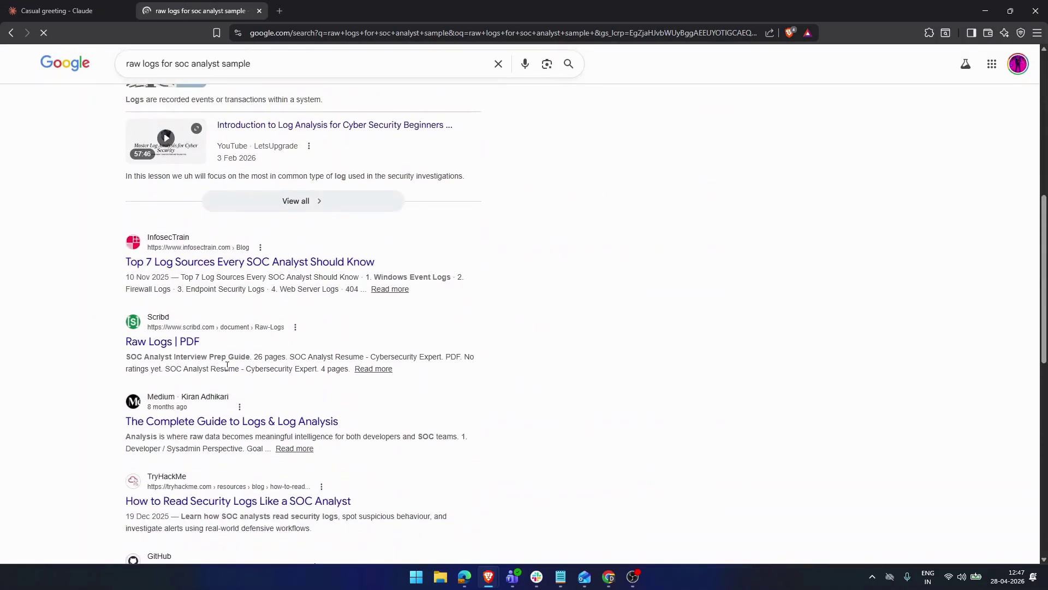
pyautogui.click(168, 342)
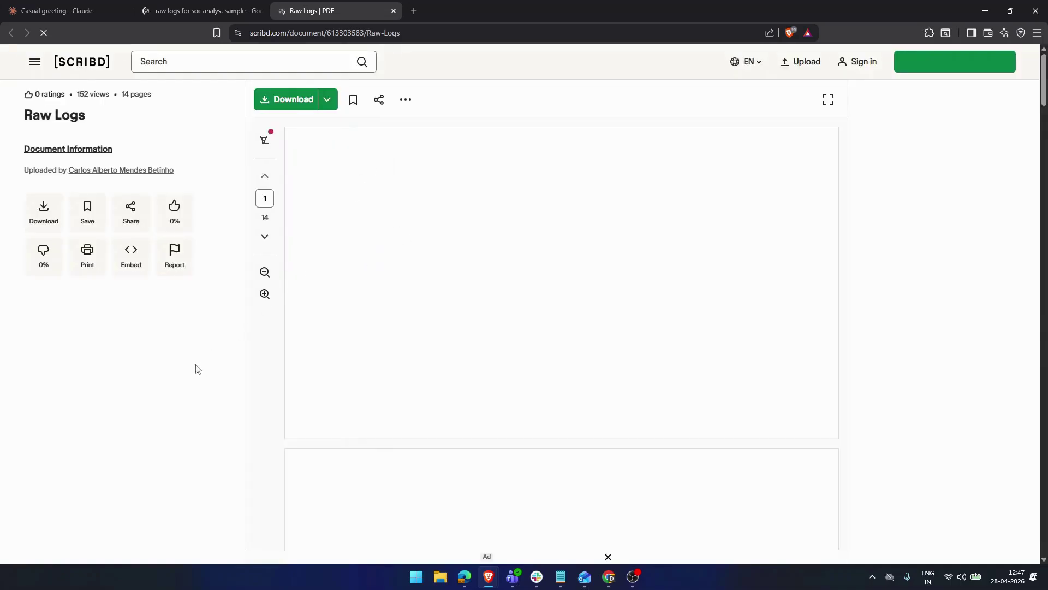
pyautogui.hotkey('ctrl', '-')
pyautogui.hotkey('ctrl', '-')
pyautogui.hotkey('ctrl', '-')
pyautogui.hotkey('ctrl', '-')
pyautogui.hotkey('ctrl', '-')
pyautogui.hotkey('ctrl', '-')
pyautogui.hotkey('ctrl', '-')
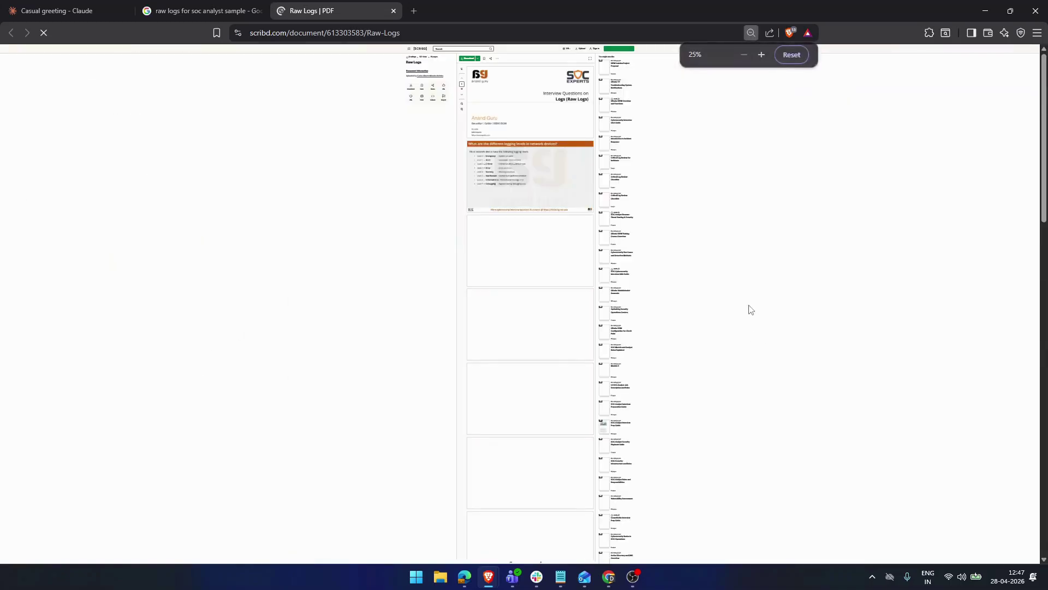
pyautogui.hotkey('ctrl', '+')
pyautogui.hotkey('ctrl', '+')
pyautogui.hotkey('ctrl', '+')
pyautogui.hotkey('ctrl', '+')
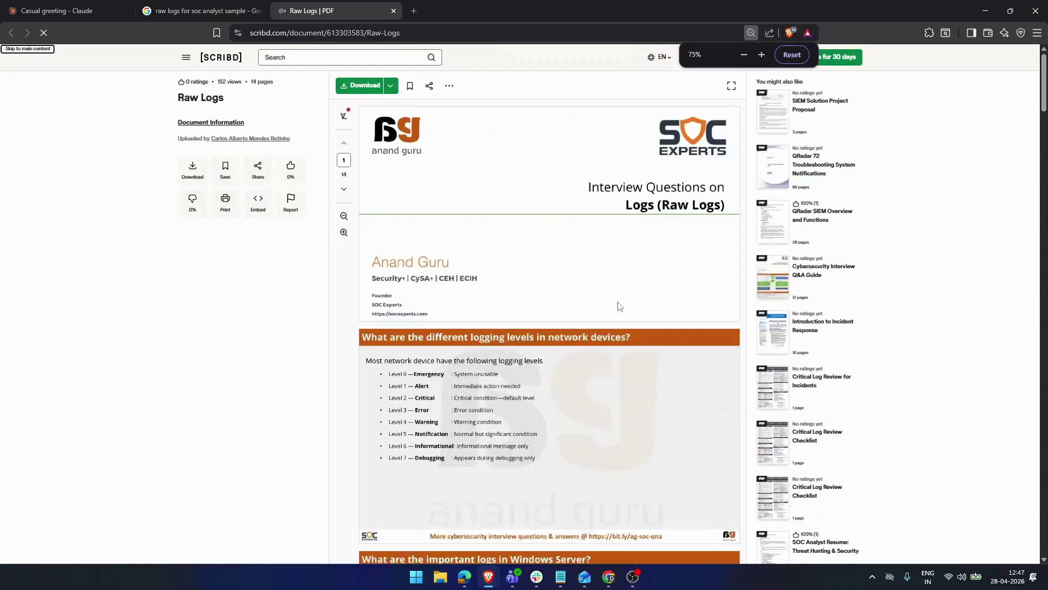
pyautogui.scroll(-20, 618, 305)
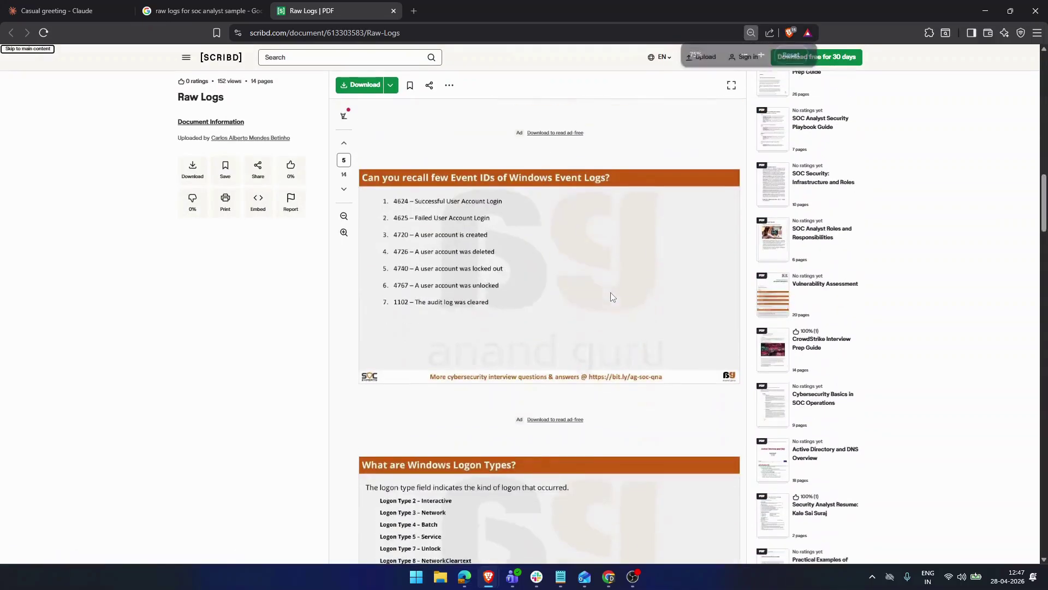
pyautogui.scroll(-20, 612, 295)
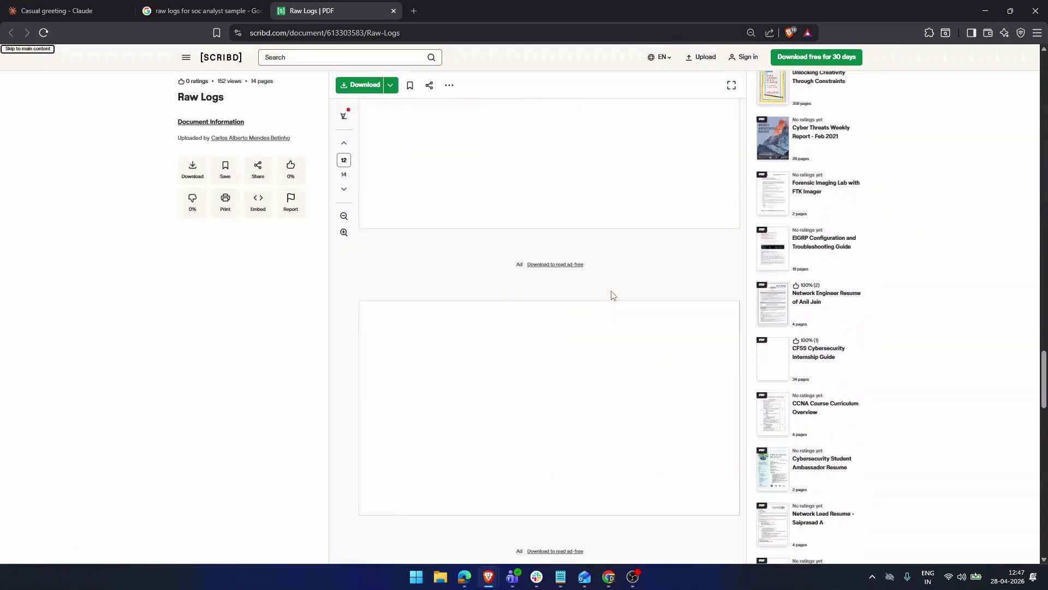
pyautogui.scroll(-15, 613, 295)
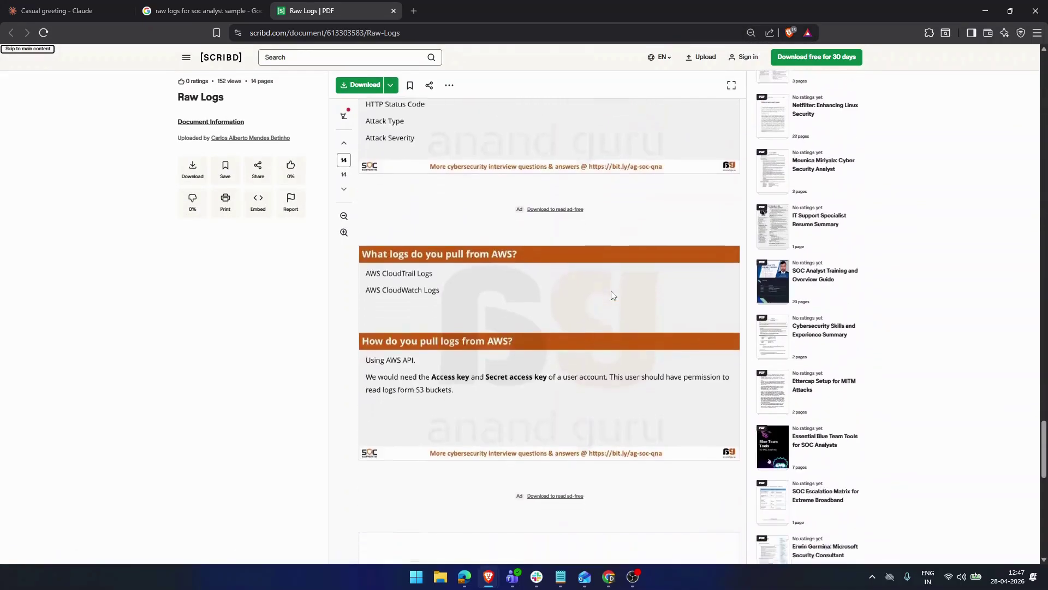
pyautogui.scroll(-10, 613, 296)
pyautogui.scroll(20, 613, 294)
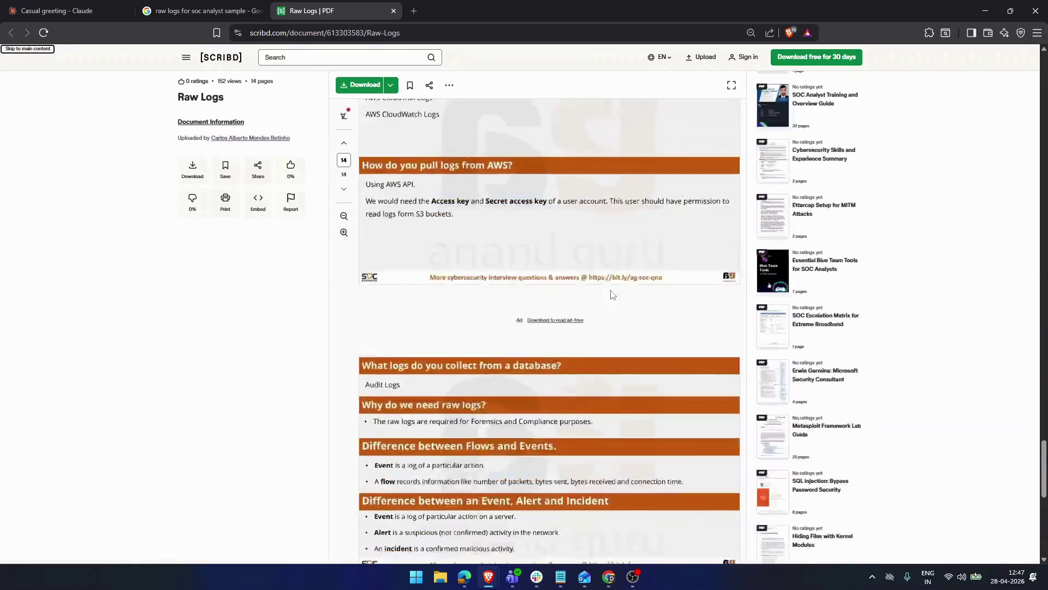
pyautogui.scroll(20, 611, 289)
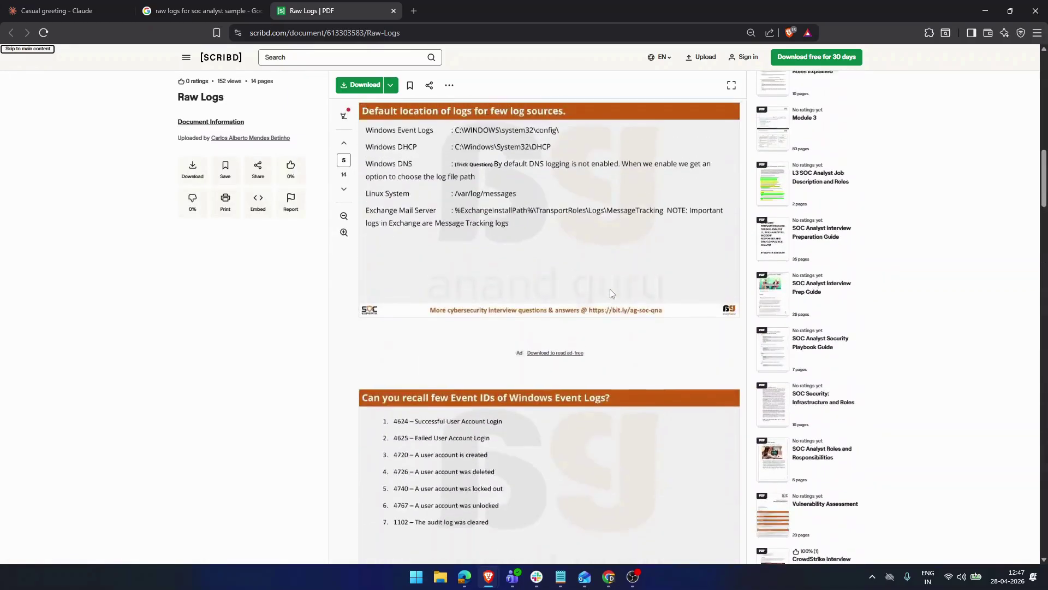
# - Open the SoftManiaTech/sample_log_files GitHub result and examine its log folders and the README's list of available logs
pyautogui.click(210, 11)
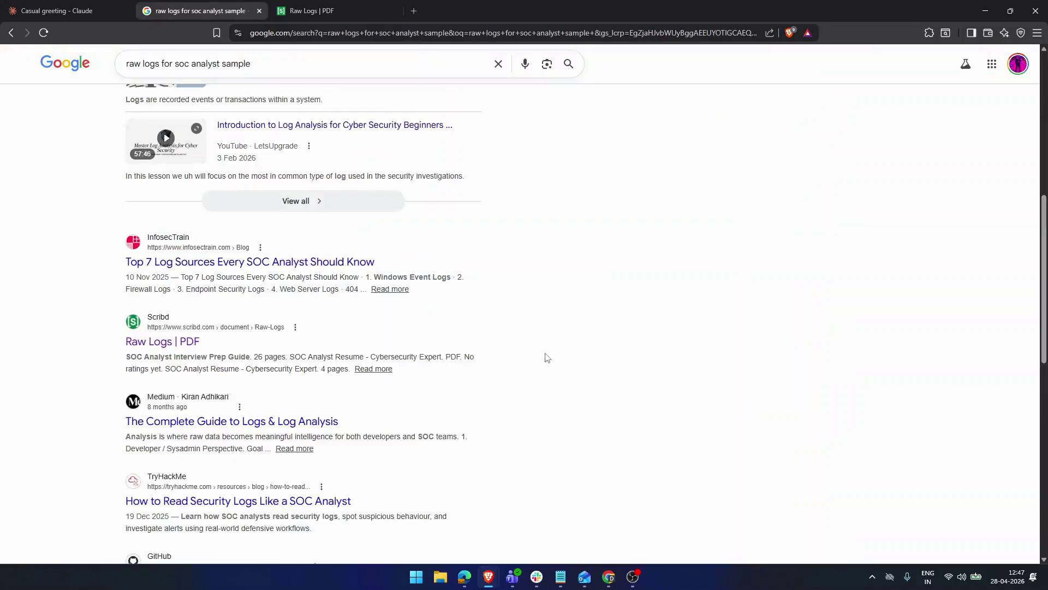
pyautogui.scroll(-4, 548, 355)
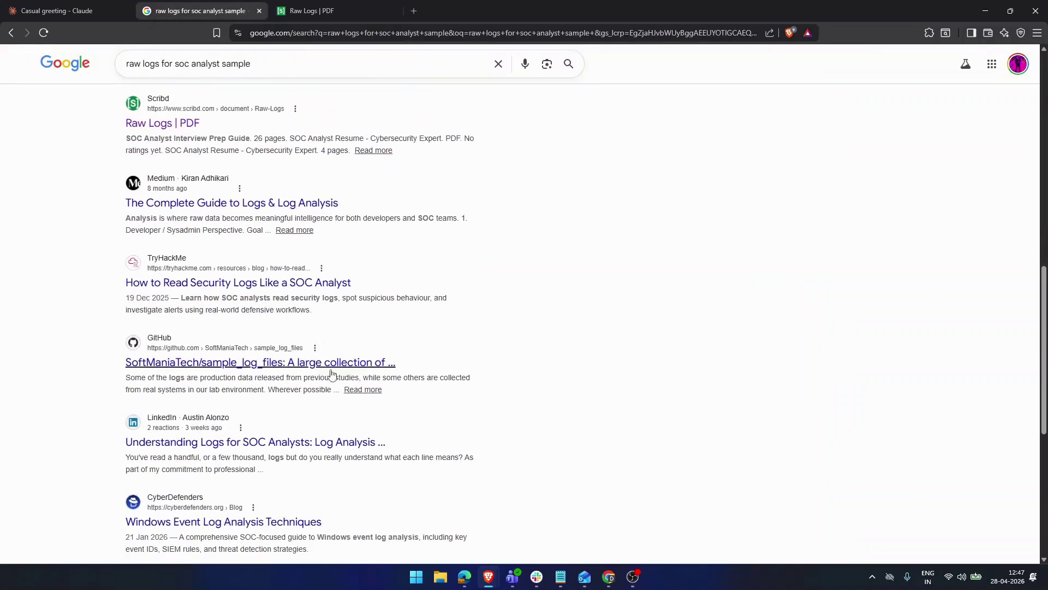
pyautogui.middleClick(314, 365)
pyautogui.click(470, 11)
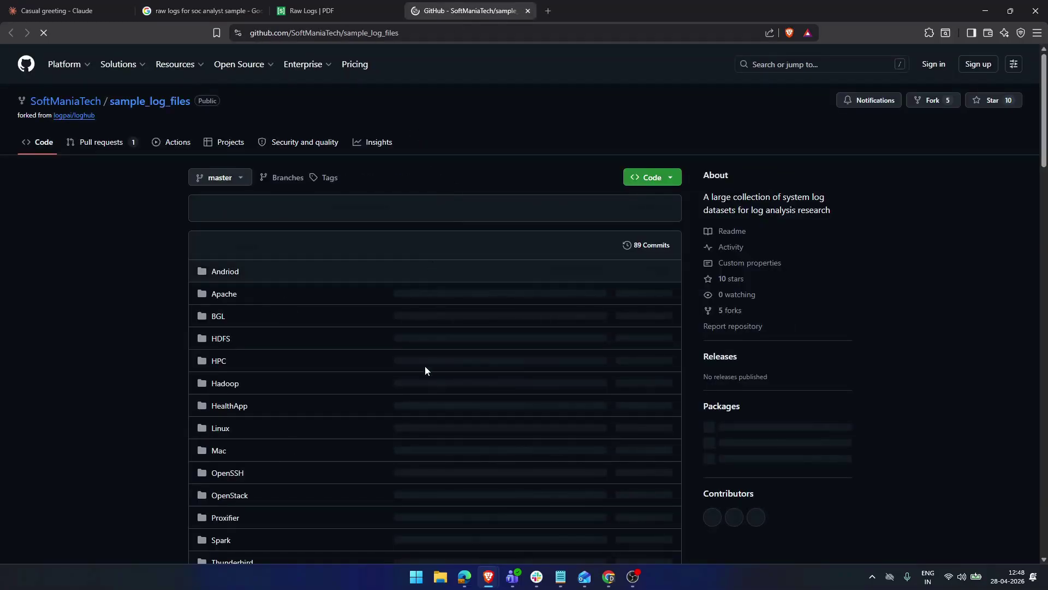
pyautogui.click(184, 7)
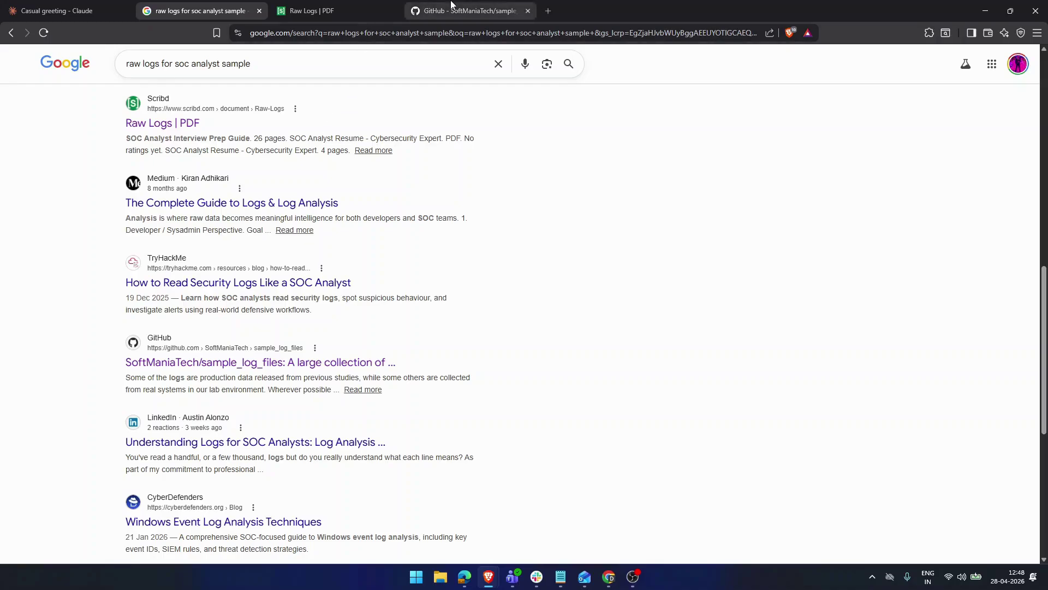
pyautogui.click(437, 11)
pyautogui.scroll(-5, 416, 358)
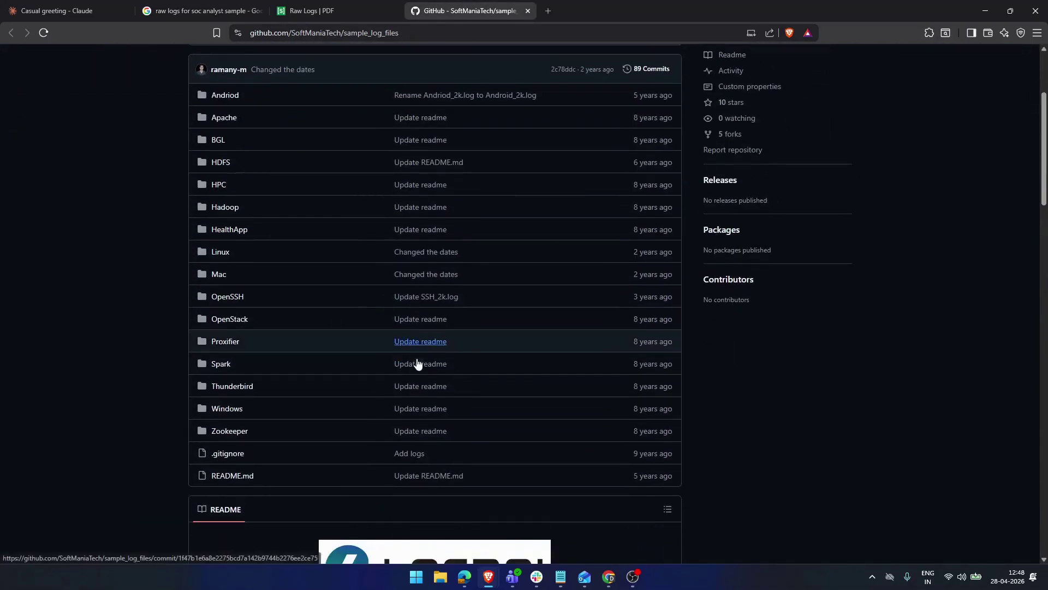
pyautogui.scroll(-3, 382, 356)
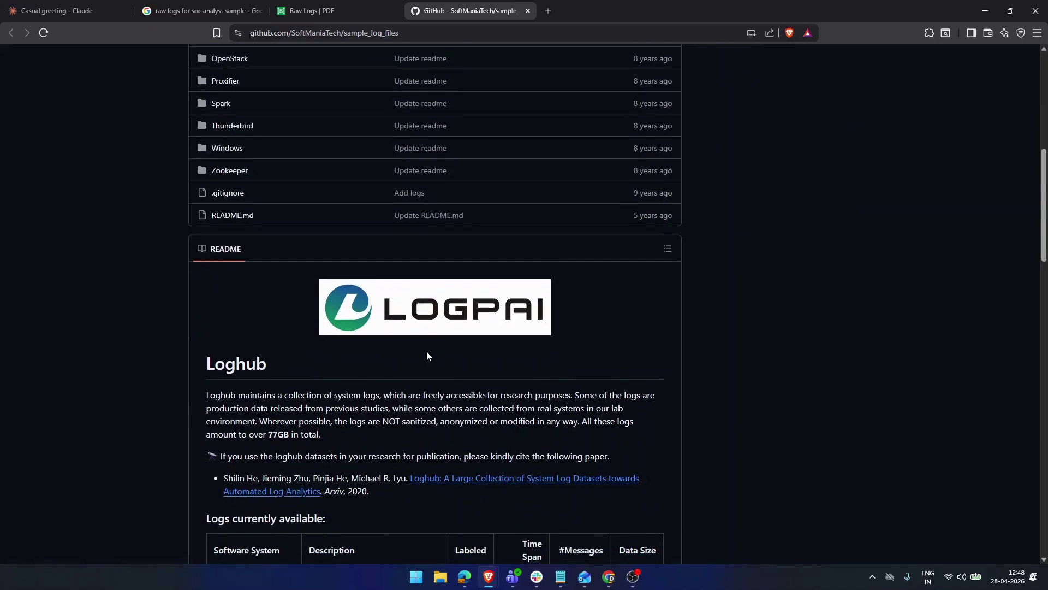
pyautogui.scroll(-6, 526, 362)
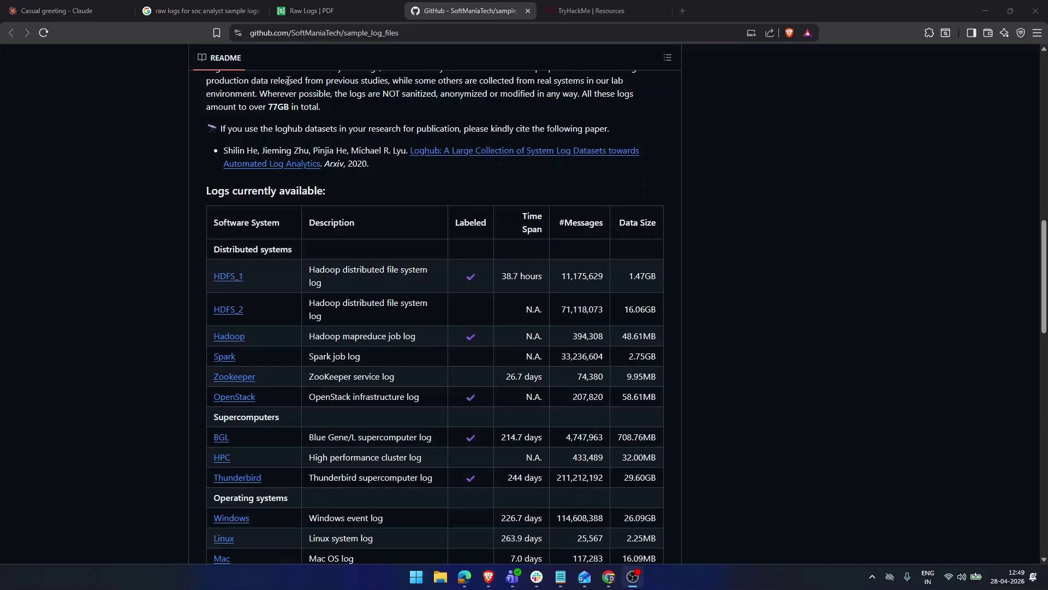
# - Skim the TryHackMe article "How to Read Security Logs Like a SOC Analyst" for sample raw logs
pyautogui.click(592, 11)
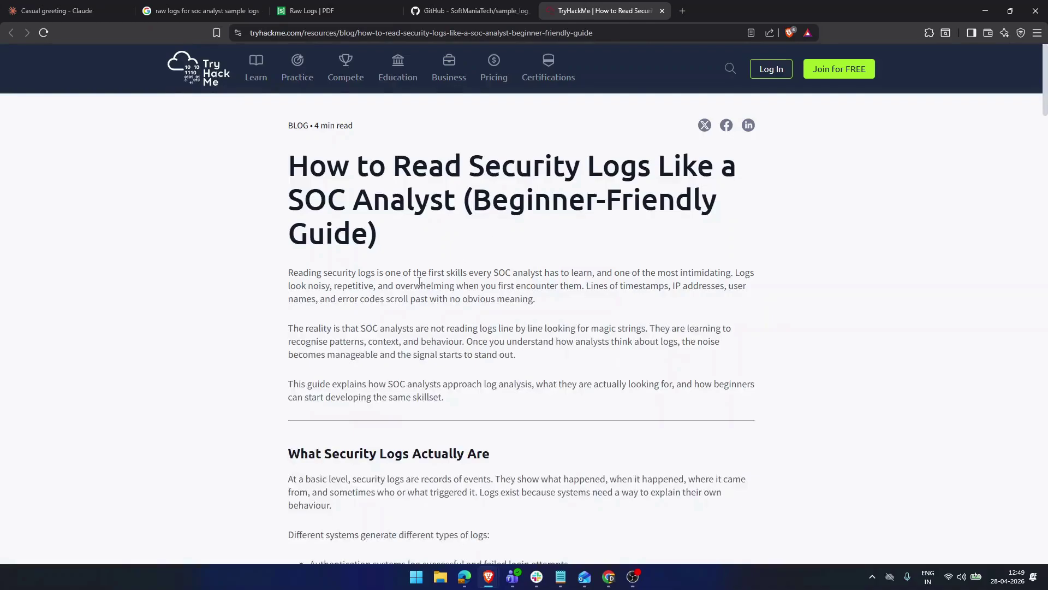
pyautogui.scroll(-20, 438, 258)
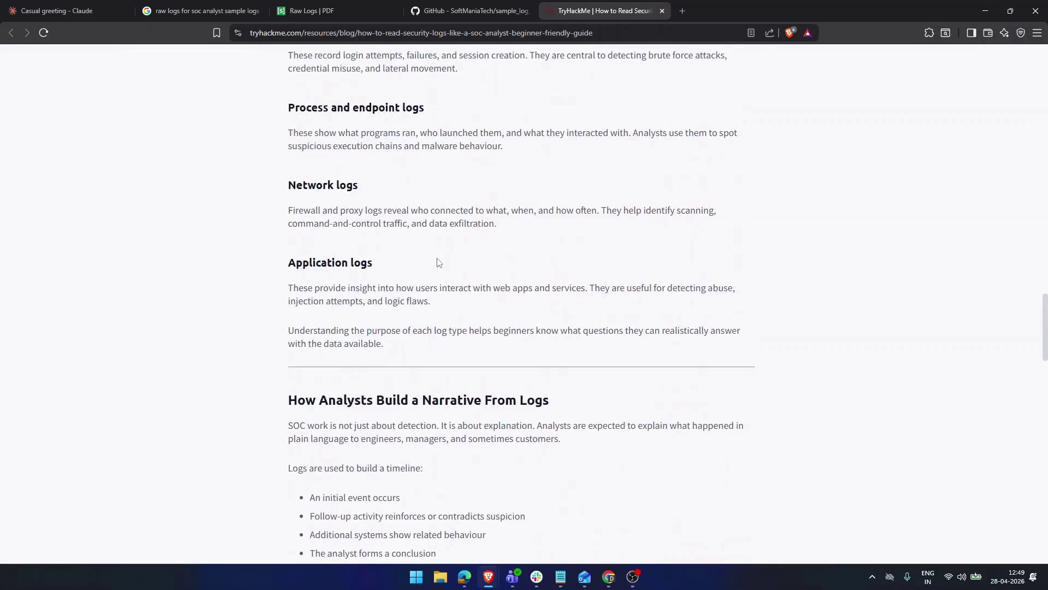
pyautogui.scroll(-15, 438, 258)
pyautogui.scroll(8, 458, 269)
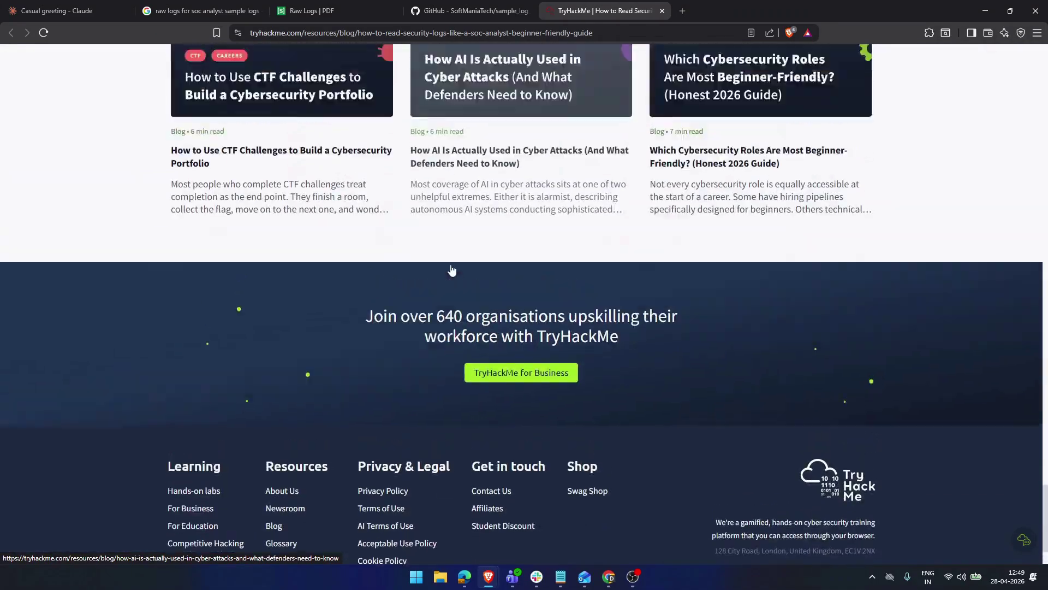
pyautogui.scroll(20, 457, 269)
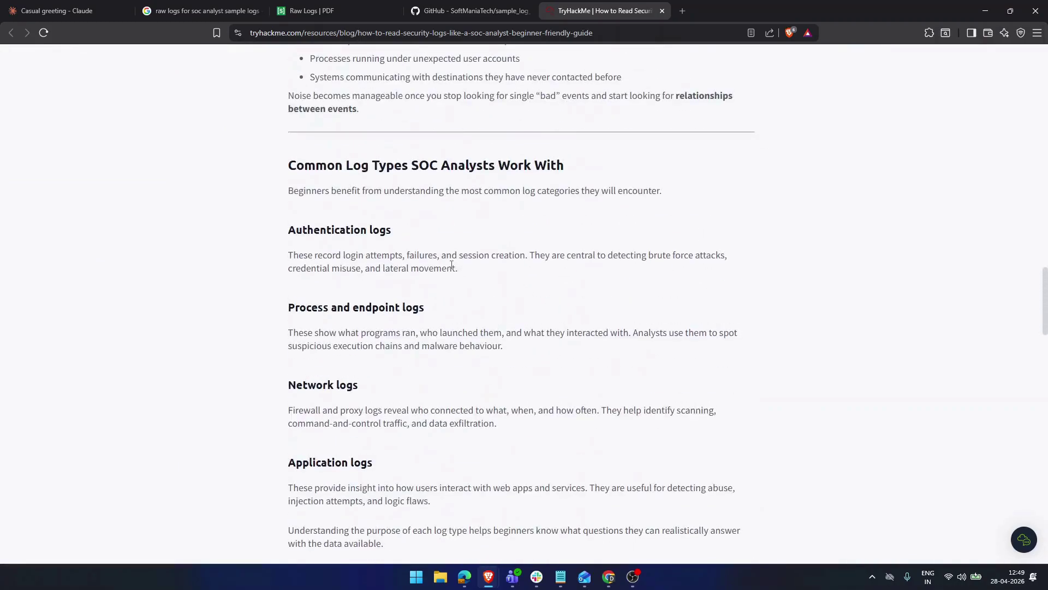
pyautogui.scroll(10, 456, 260)
# - Draft in the Claude chat "I have found that there is an alert where the users account is being logged into from 2 locations brazil and india."
pyautogui.click(20, 6)
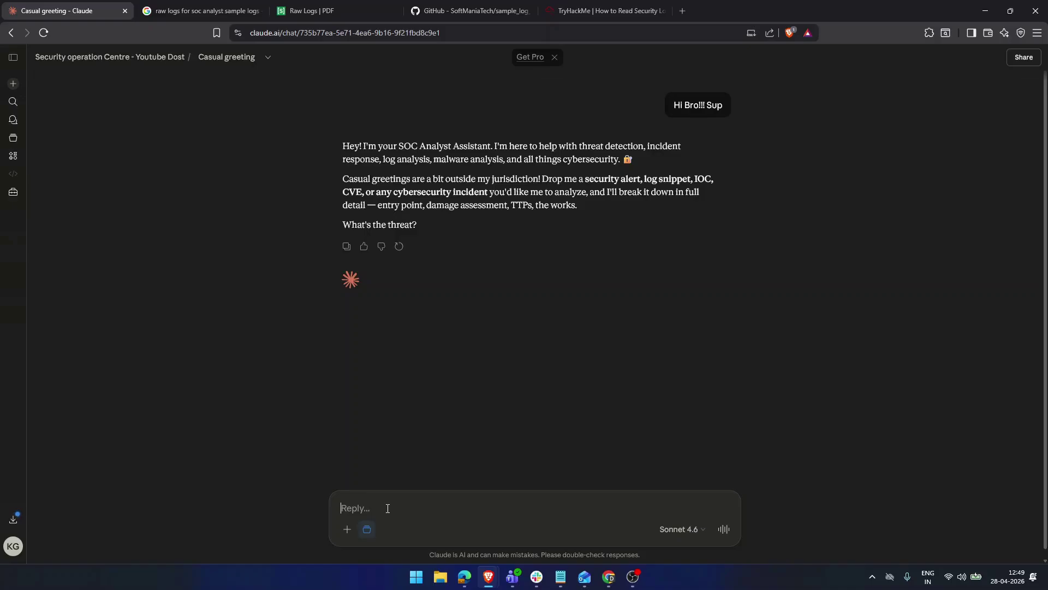
pyautogui.write('I have found that there is an alert where the')
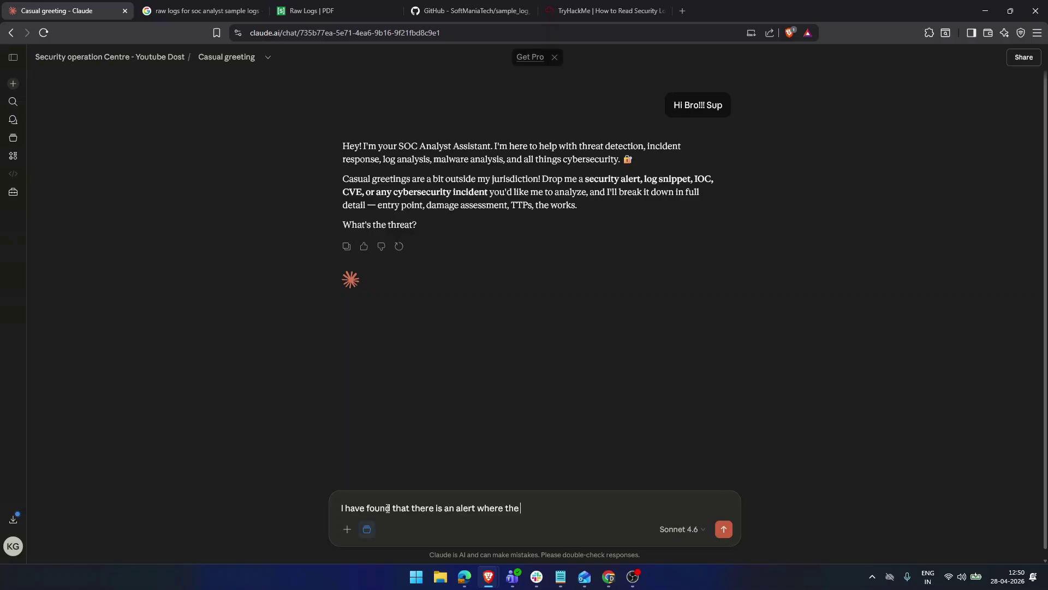
pyautogui.write(' users account is being logged')
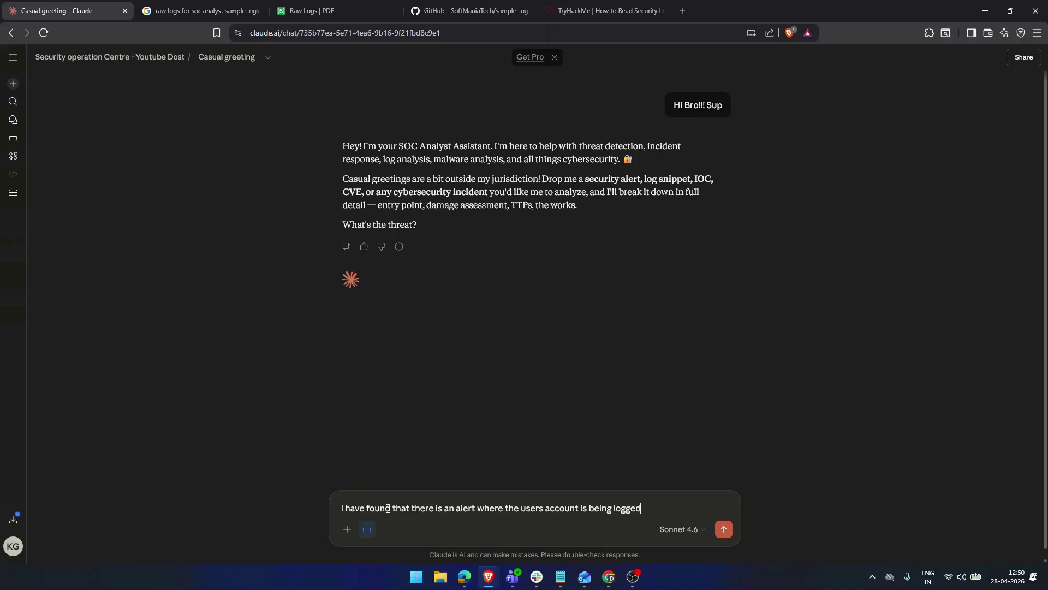
pyautogui.write(' into from 2 locations brazil and')
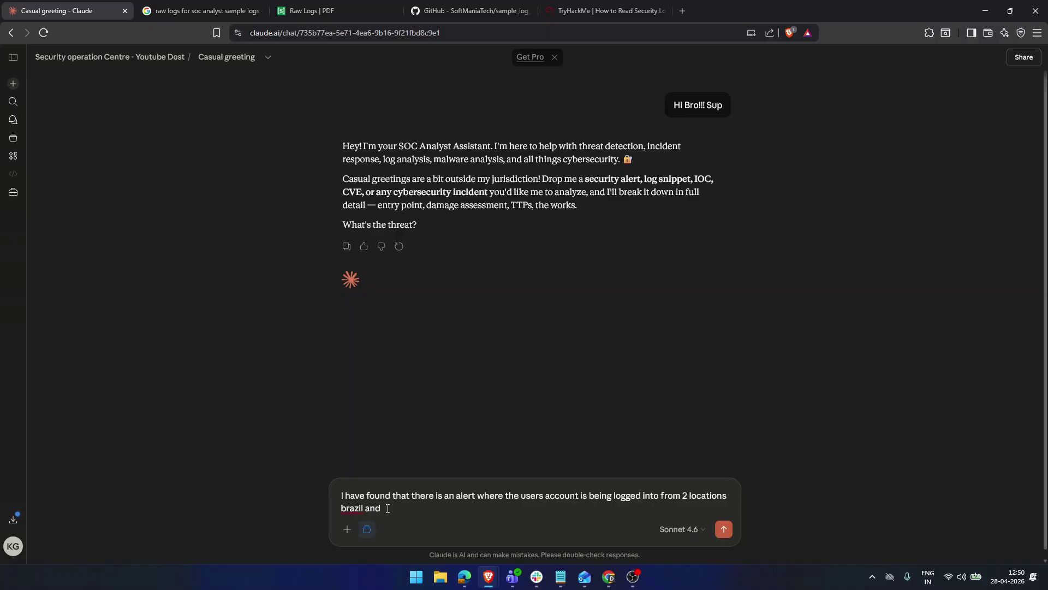
pyautogui.write(' india.')
# - Add a second line "User have not satisfied MFA and loggedin using SFA." to the drafted message and send it
pyautogui.hotkey('shift', 'Return')
pyautogui.write('User')
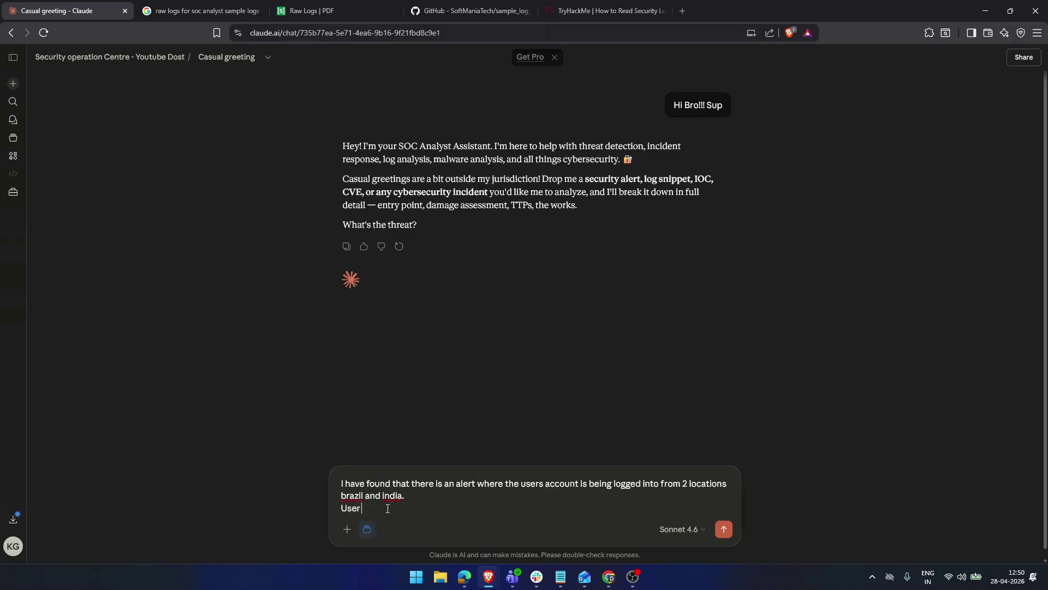
pyautogui.write(' have not satisfied MFA and loggedin int')
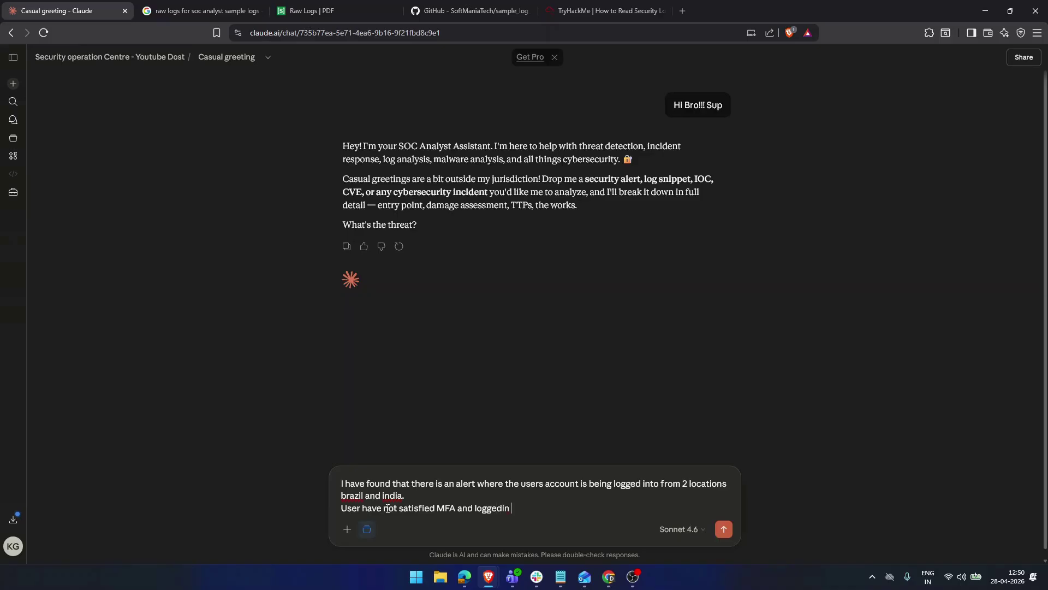
pyautogui.press('BackSpace')
pyautogui.press('BackSpace')
pyautogui.press('BackSpace')
pyautogui.write('using SFA.')
pyautogui.press('Return')
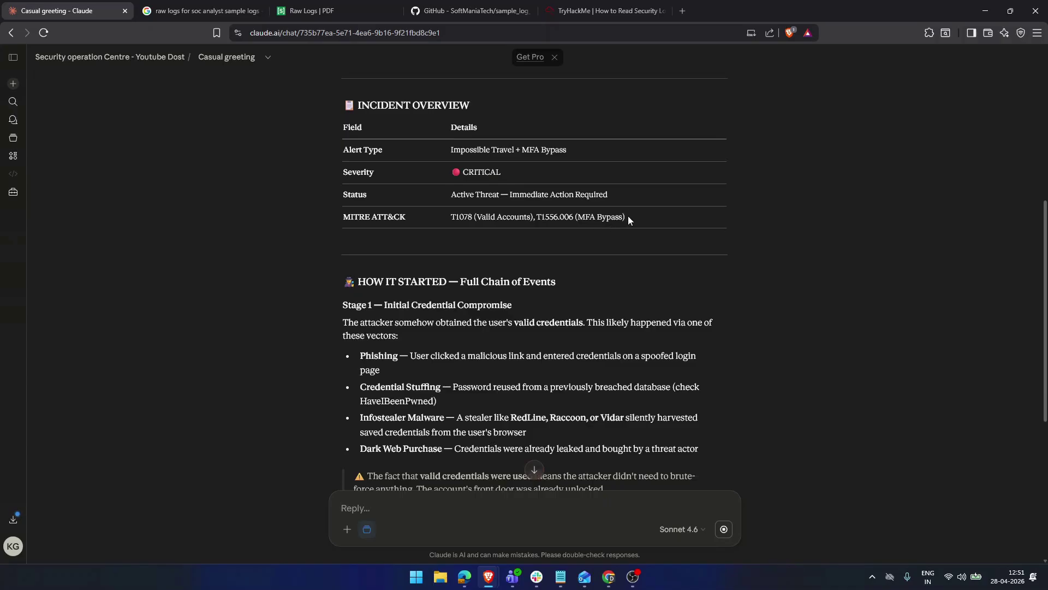
# - Examine the report's incident overview, its MITRE ATT&CK entry and the credential compromise vectors listed under Stage 1
pyautogui.moveTo(628, 217)
pyautogui.mouseDown()
pyautogui.moveTo(450, 220)
pyautogui.moveTo(630, 216)
pyautogui.mouseUp()
pyautogui.click(466, 229)
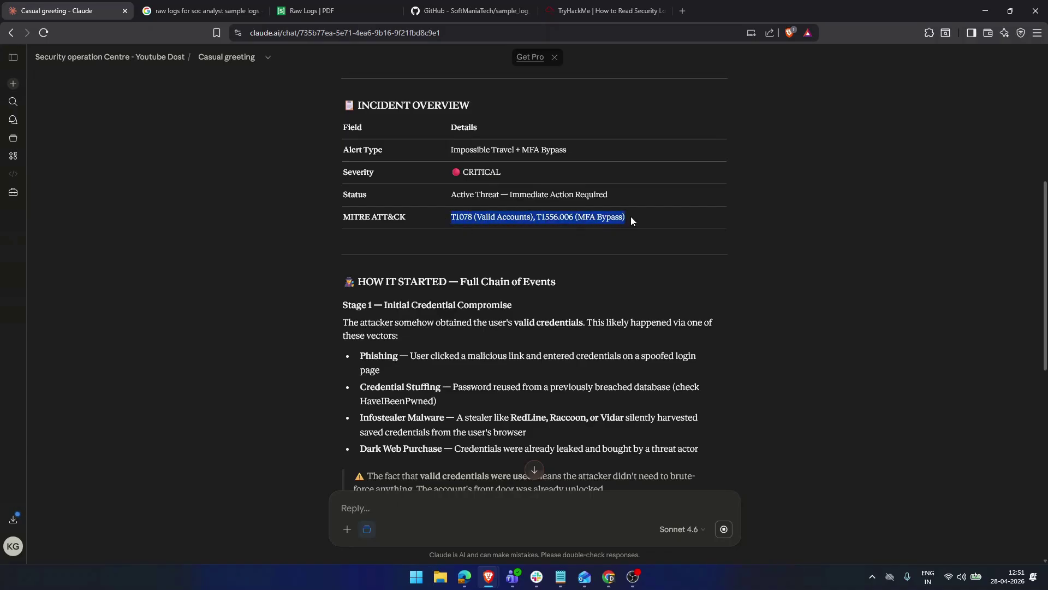
pyautogui.click(611, 246)
pyautogui.scroll(-3, 637, 243)
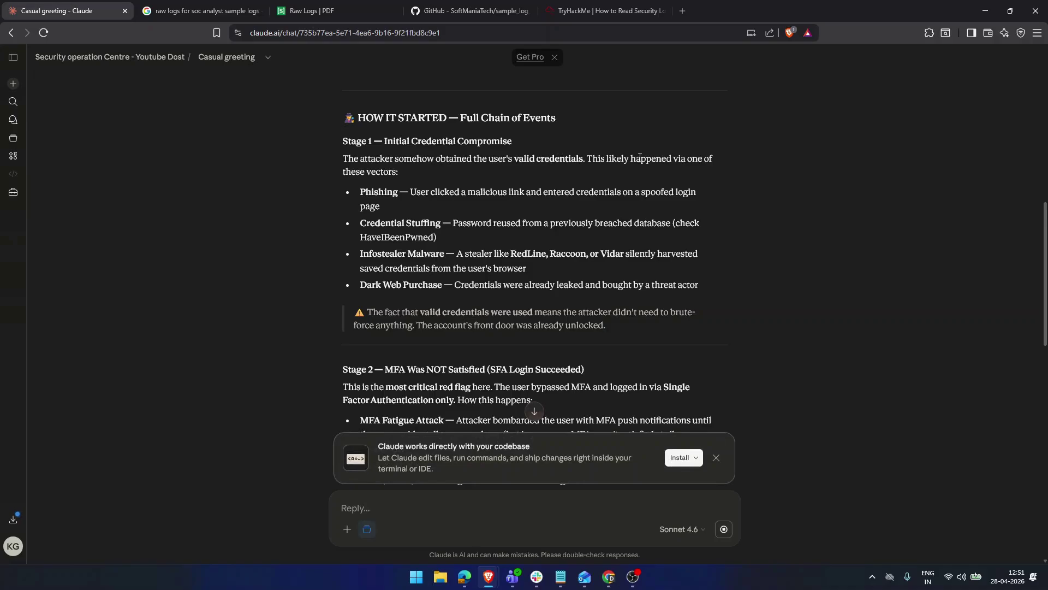
pyautogui.moveTo(365, 192); pyautogui.dragTo(416, 192)
pyautogui.click(404, 227)
pyautogui.tripleClick(405, 227)
pyautogui.click(452, 249)
pyautogui.moveTo(371, 254); pyautogui.dragTo(447, 255)
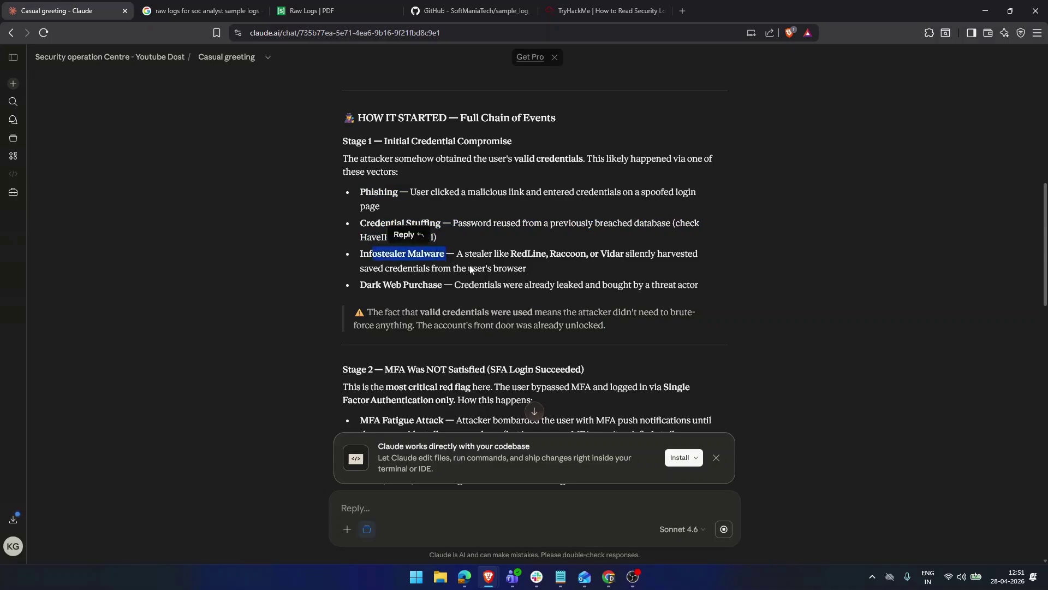
pyautogui.click(471, 271)
pyautogui.moveTo(401, 288); pyautogui.dragTo(417, 287)
pyautogui.click(482, 282)
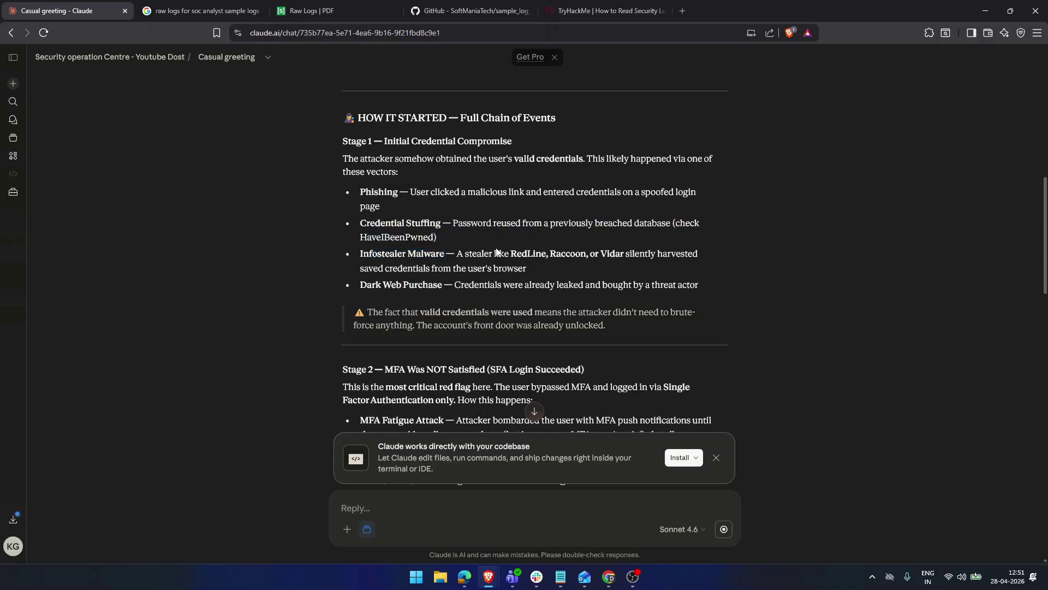
# - Read the MFA bypass and impossible travel stages, the damage assessment table and the IOCs to hunt for
pyautogui.scroll(-3, 496, 231)
pyautogui.scroll(-3, 496, 231)
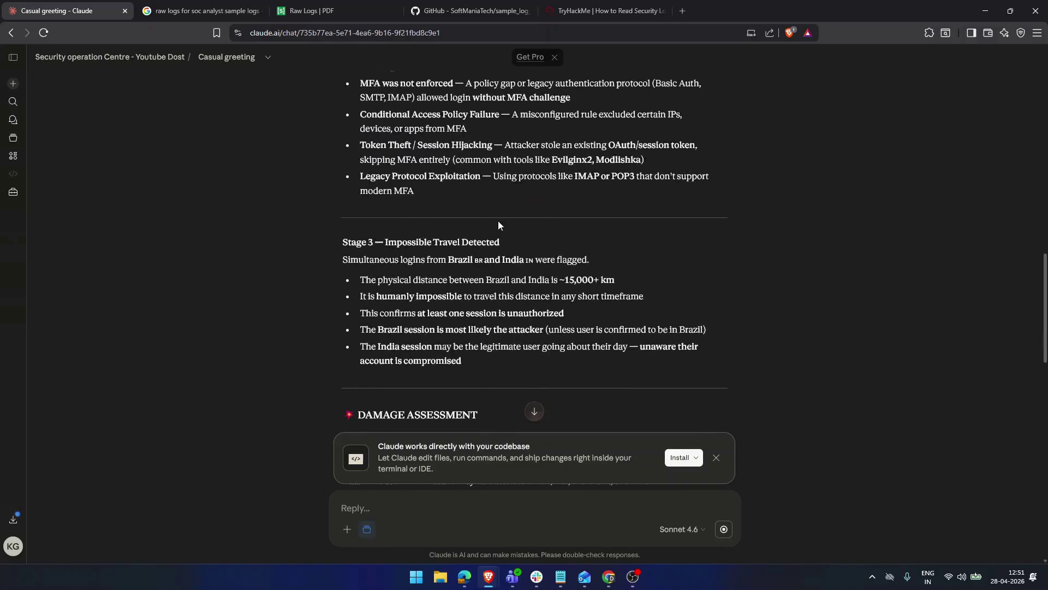
pyautogui.scroll(-4, 494, 218)
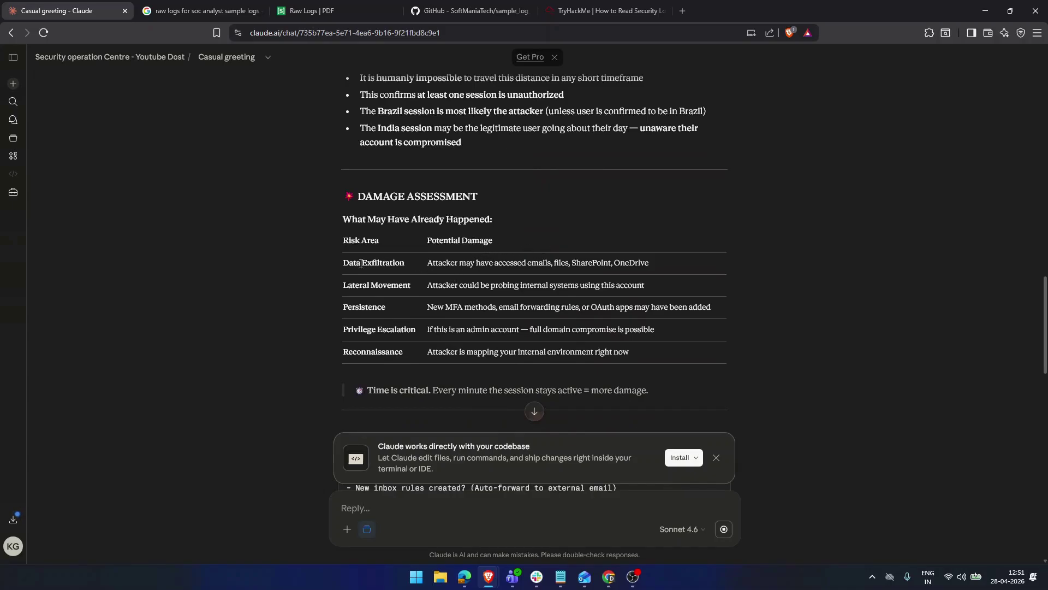
pyautogui.scroll(-2, 544, 262)
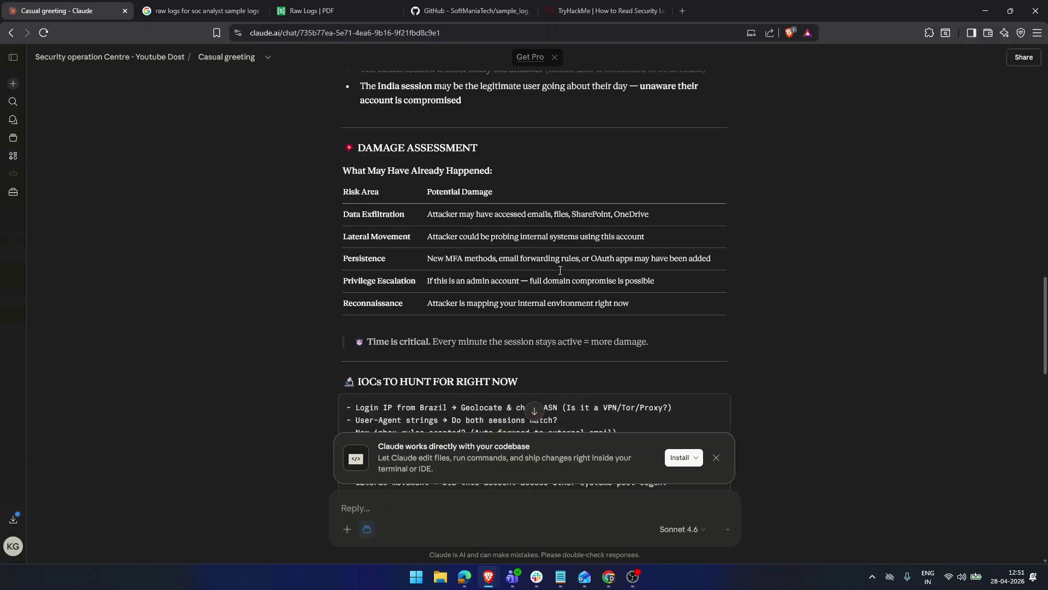
pyautogui.scroll(-2, 544, 262)
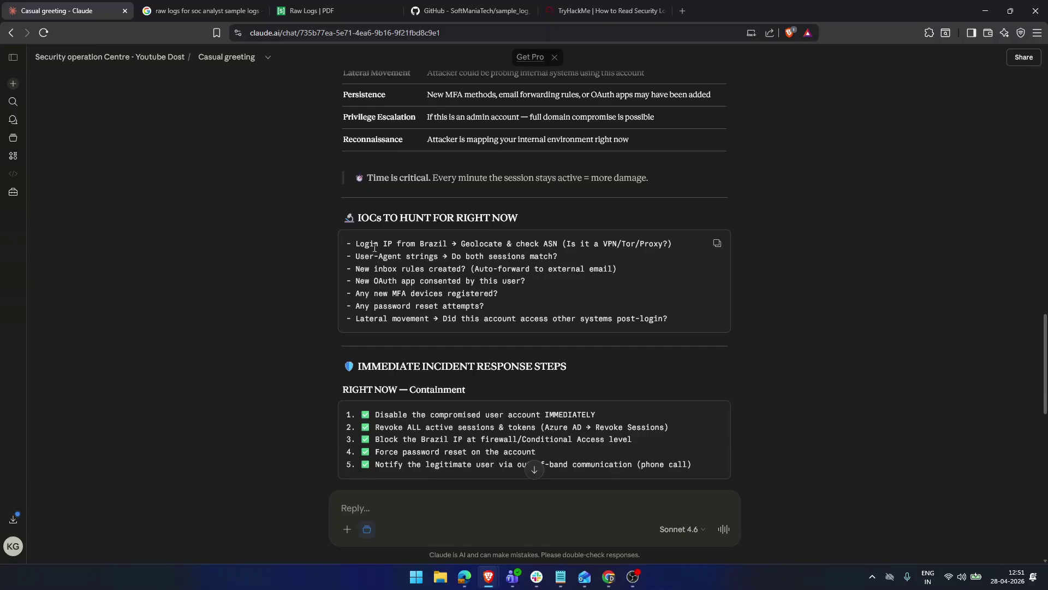
pyautogui.moveTo(365, 246); pyautogui.dragTo(545, 244)
pyautogui.click(541, 246)
# - Review the incident response steps, MITRE ATT&CK mapping and closing comment, and skim back through the whole report
pyautogui.scroll(-4, 483, 254)
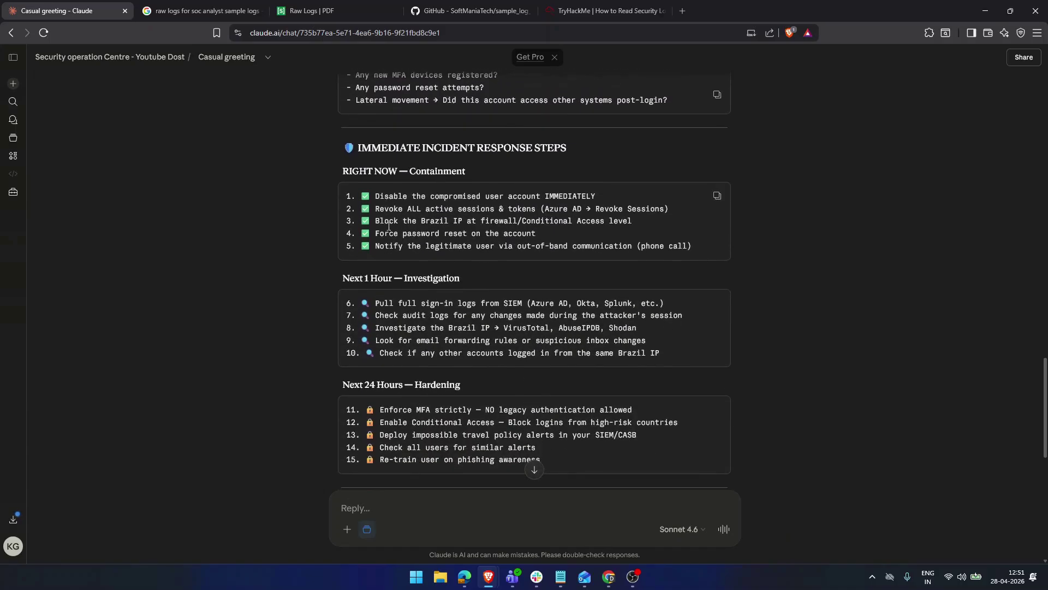
pyautogui.scroll(-1, 392, 229)
pyautogui.scroll(-2, 392, 230)
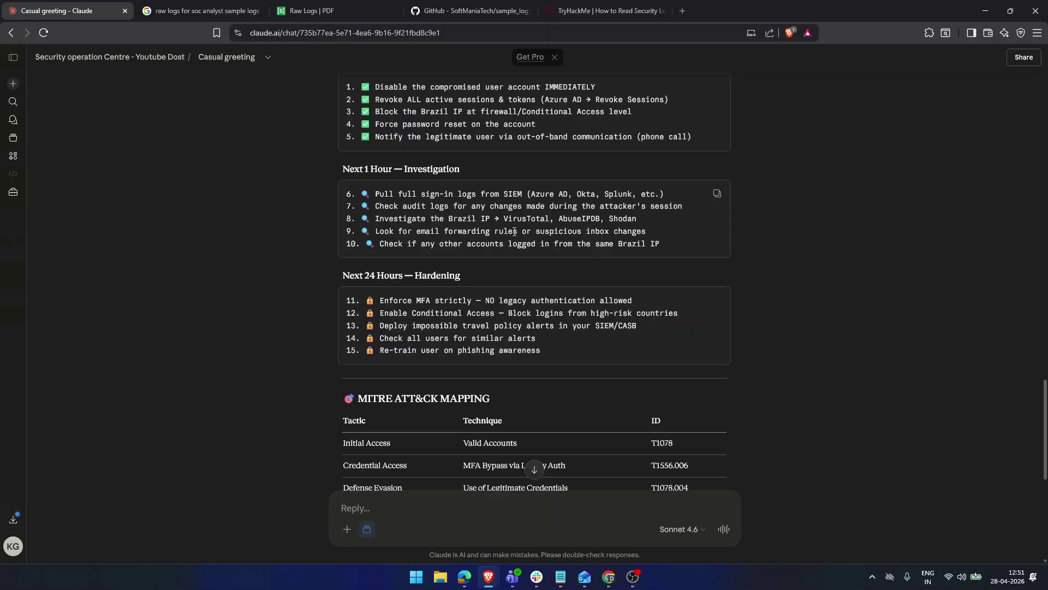
pyautogui.scroll(-1, 493, 226)
pyautogui.scroll(-3, 431, 245)
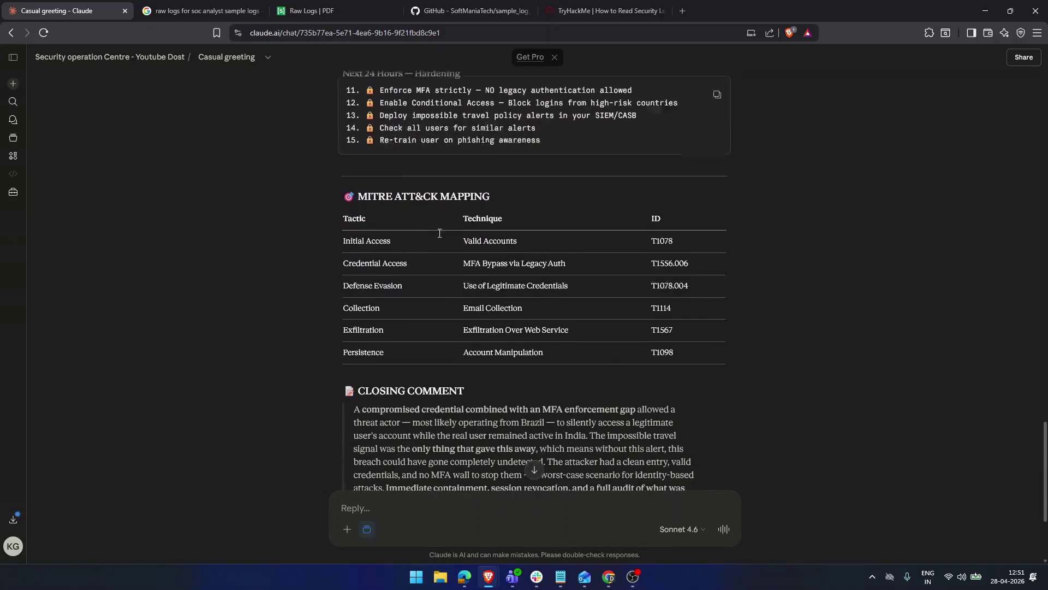
pyautogui.scroll(-3, 572, 279)
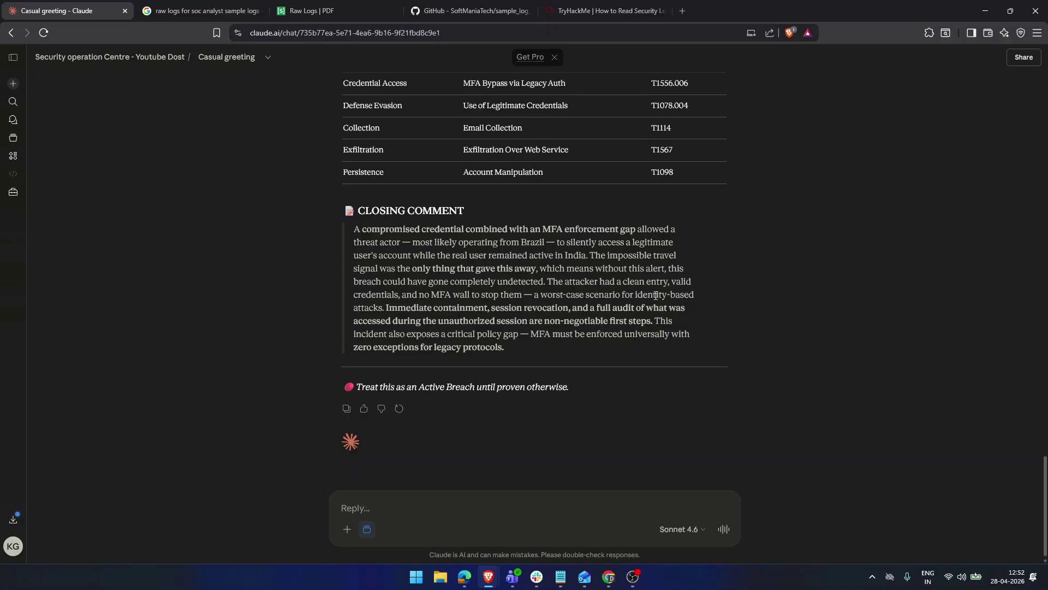
pyautogui.moveTo(388, 308); pyautogui.dragTo(637, 308)
pyautogui.click(651, 326)
pyautogui.scroll(20, 649, 325)
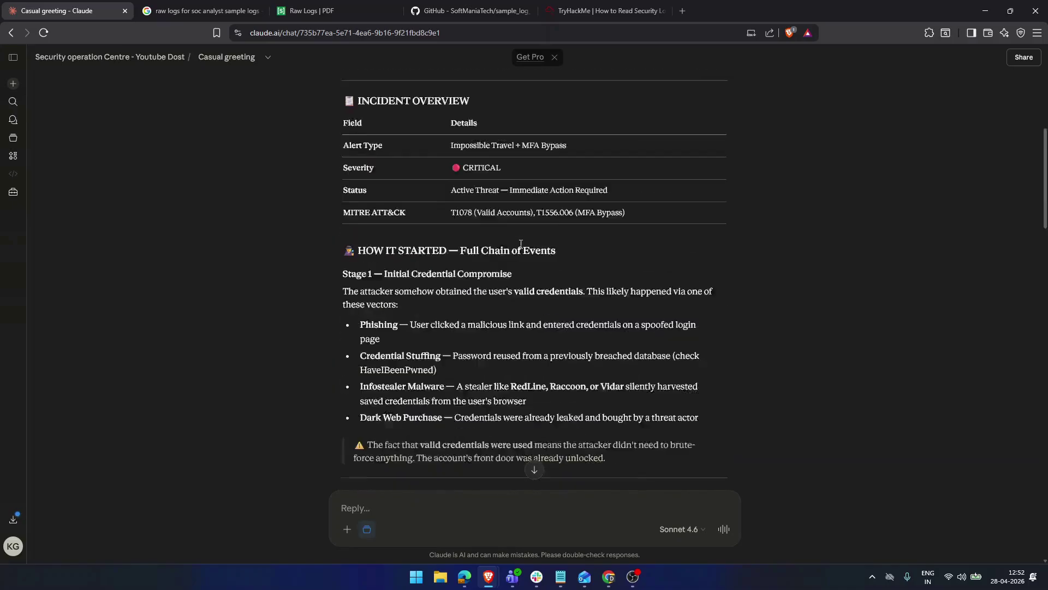
pyautogui.scroll(5, 516, 245)
pyautogui.scroll(-18, 509, 247)
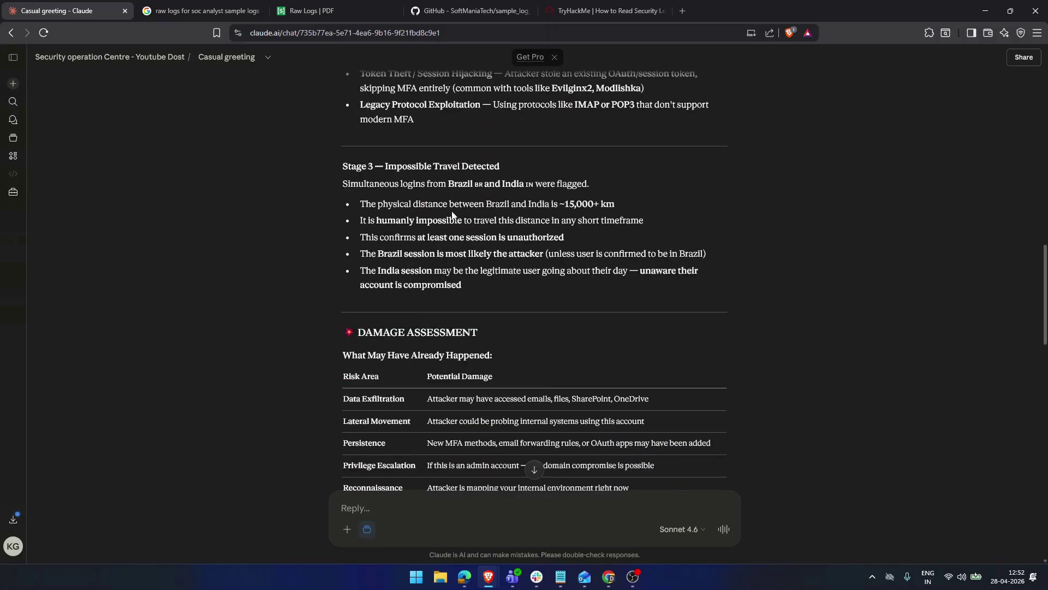
# - Go to the projects overview and open the blank form for creating a new personal project
pyautogui.click(14, 138)
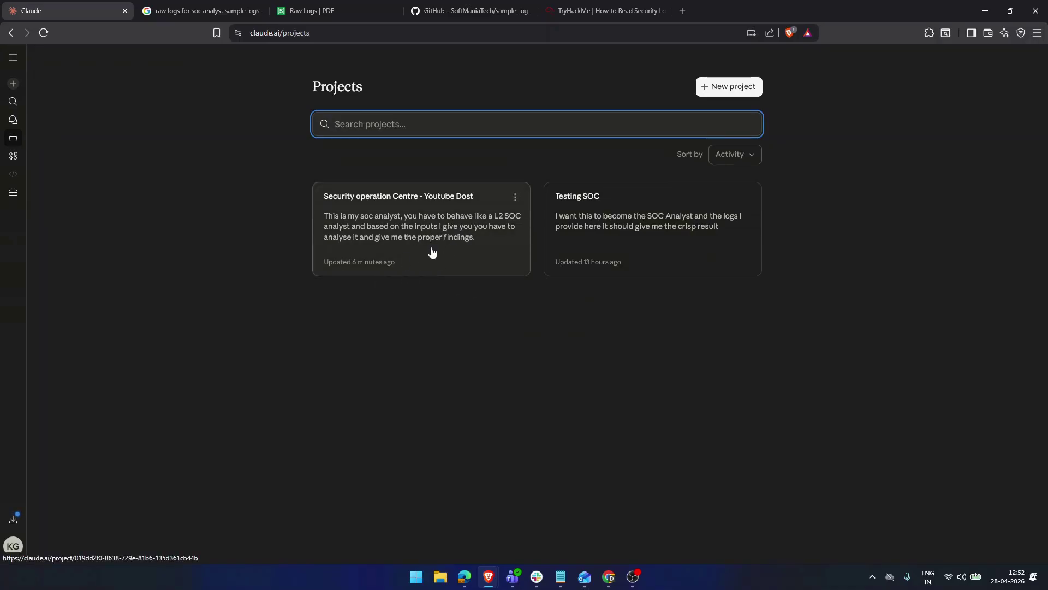
pyautogui.click(716, 96)
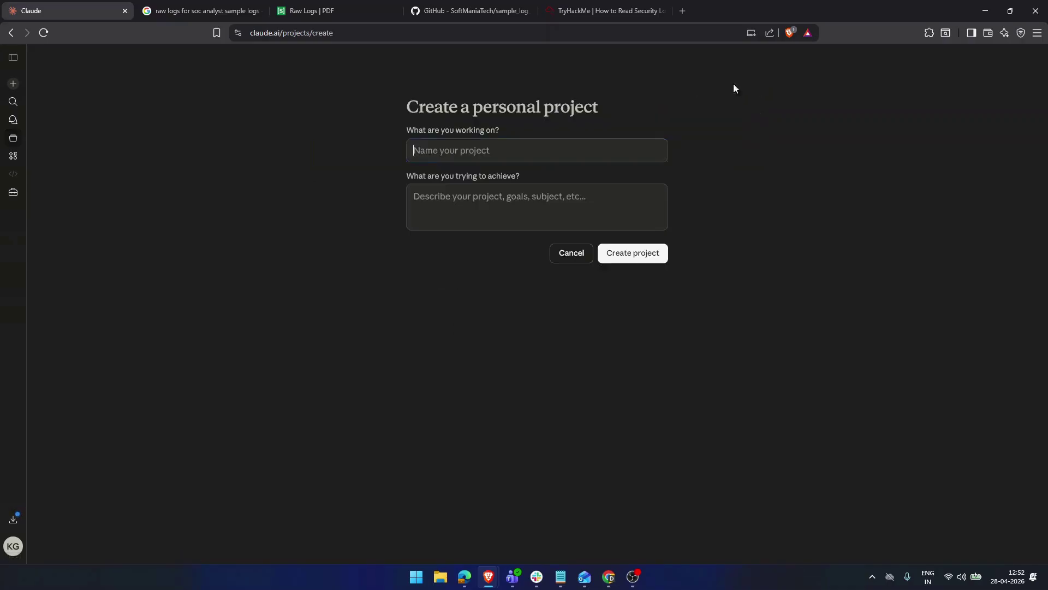
pyautogui.click(446, 151)
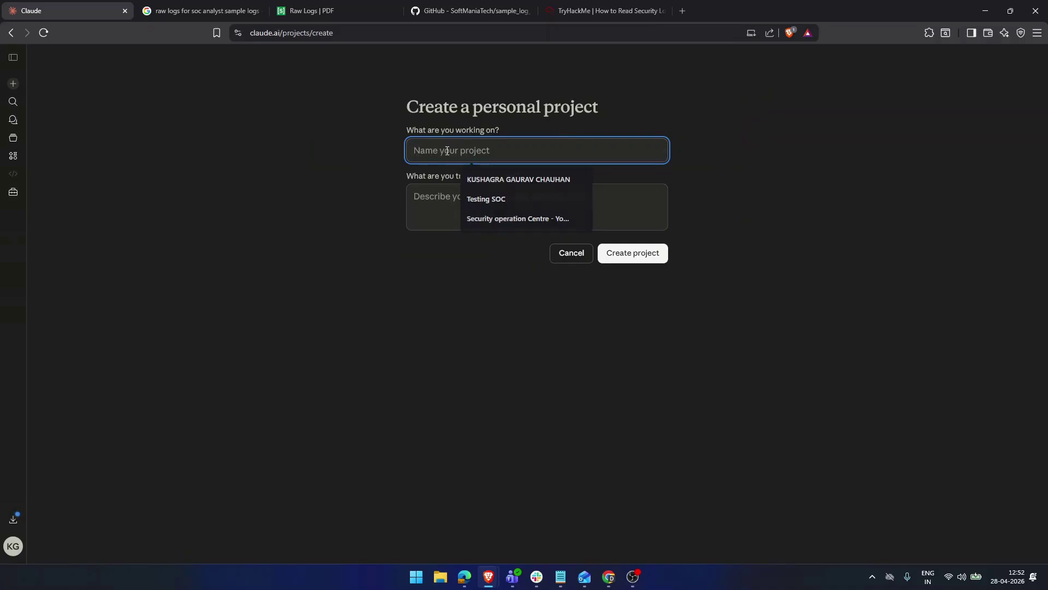
pyautogui.press('Escape')
pyautogui.click(427, 297)
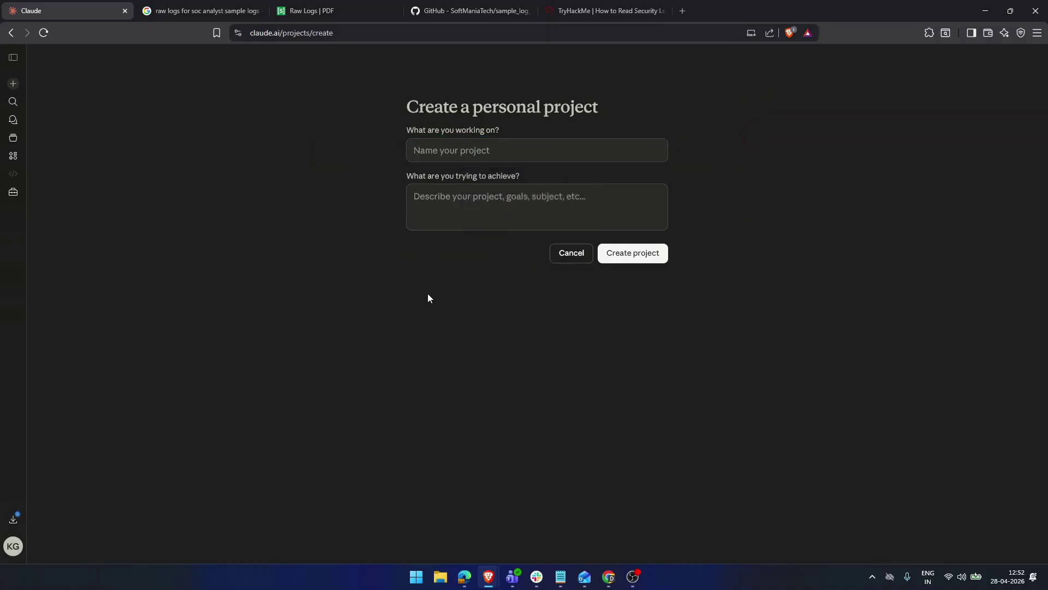